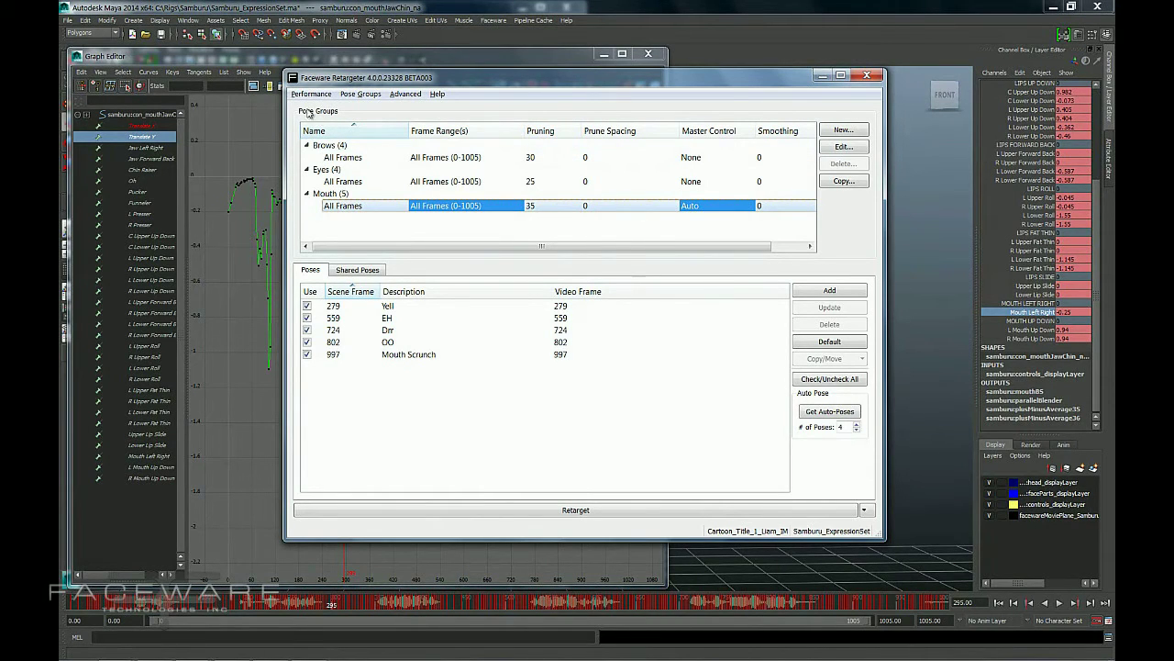
Collapse the pose groups so only the Mouth group stays expanded, and widen the range columns.
click(355, 158)
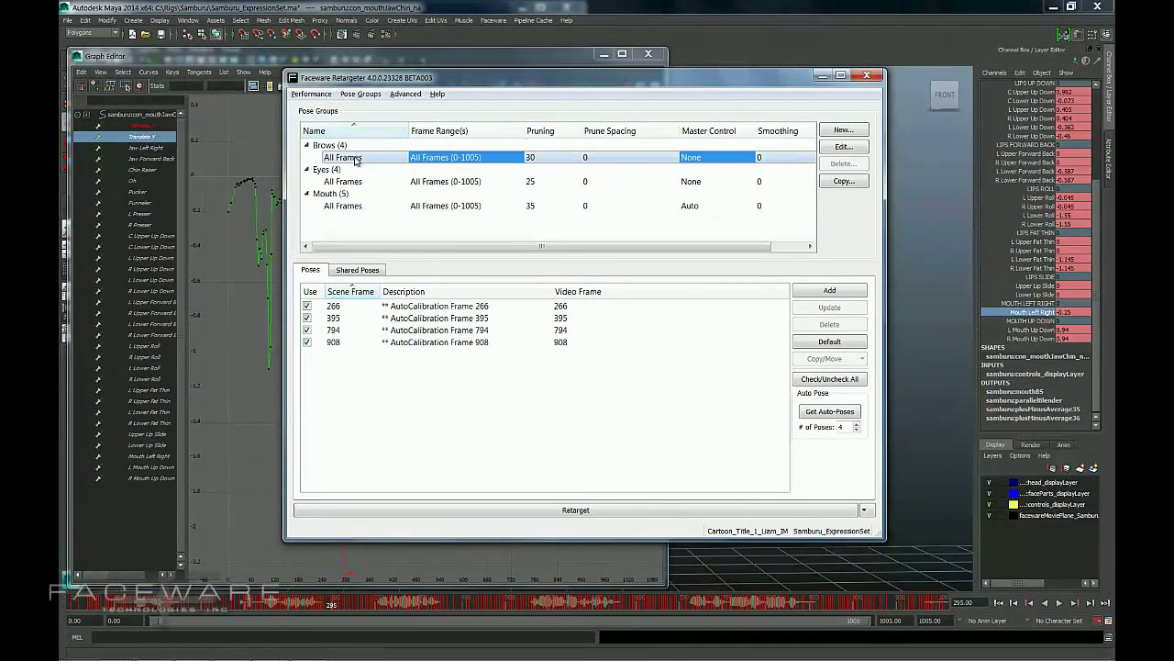
click(307, 145)
click(307, 157)
click(308, 169)
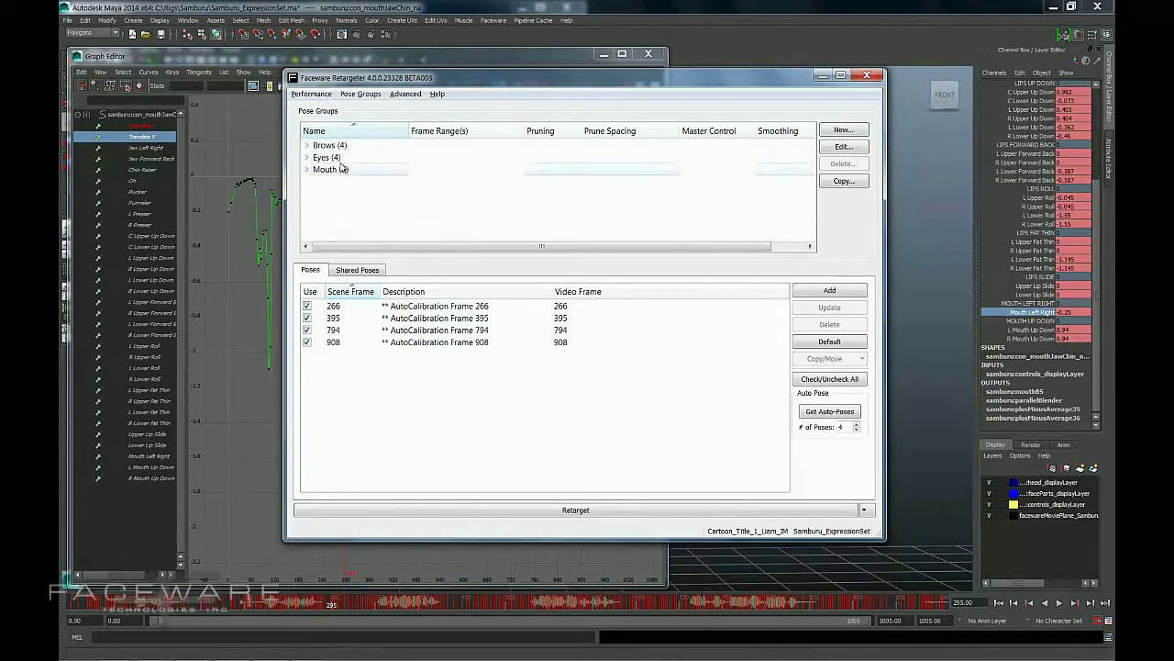
click(309, 145)
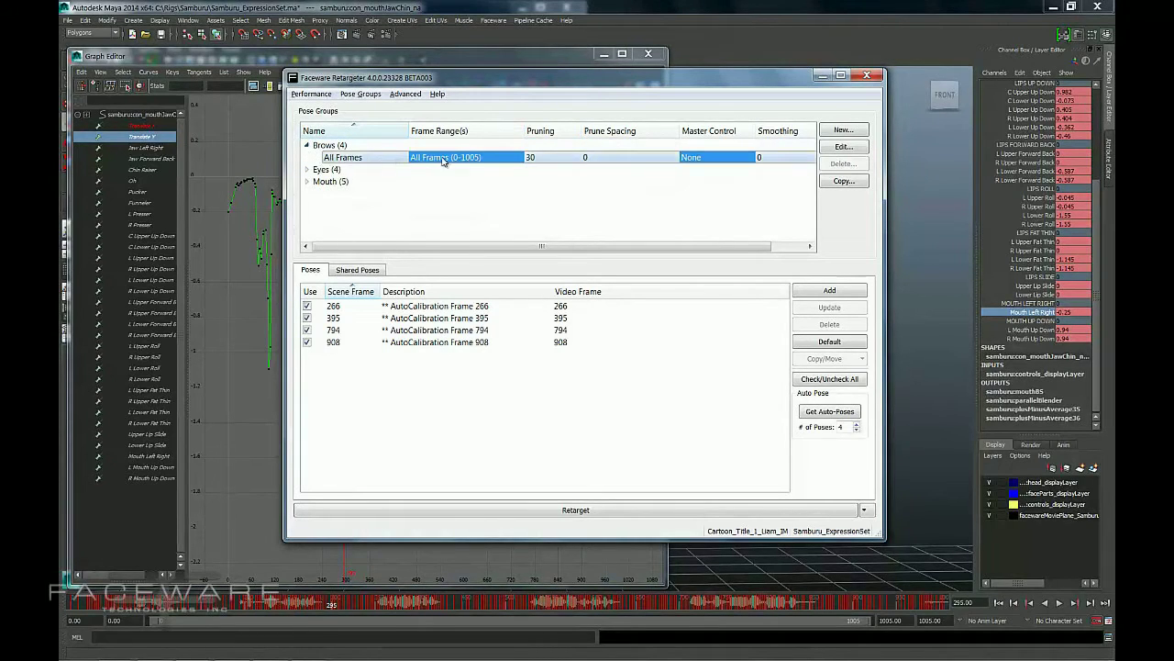
double_click(326, 147)
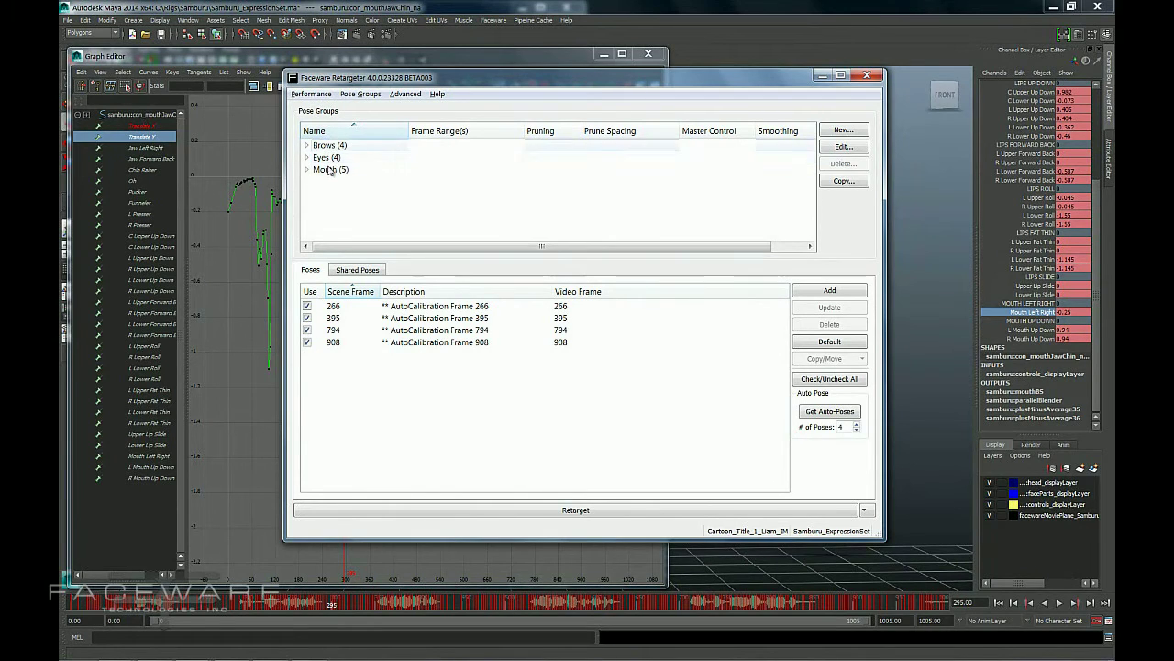
click(308, 169)
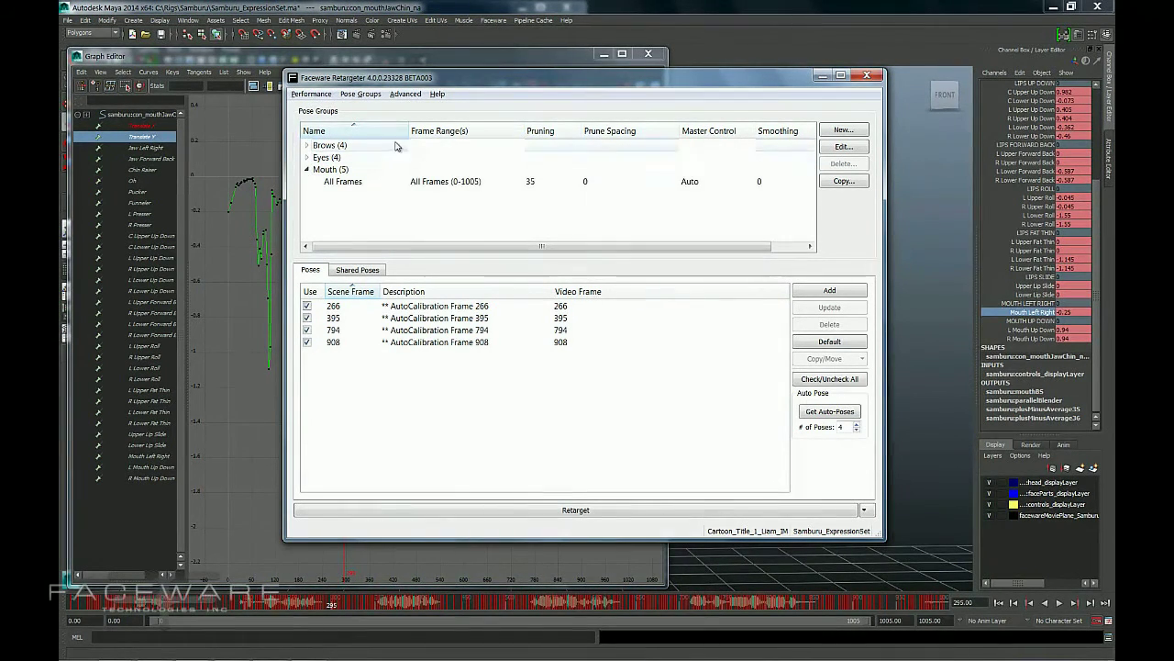
drag(409, 131, 391, 131)
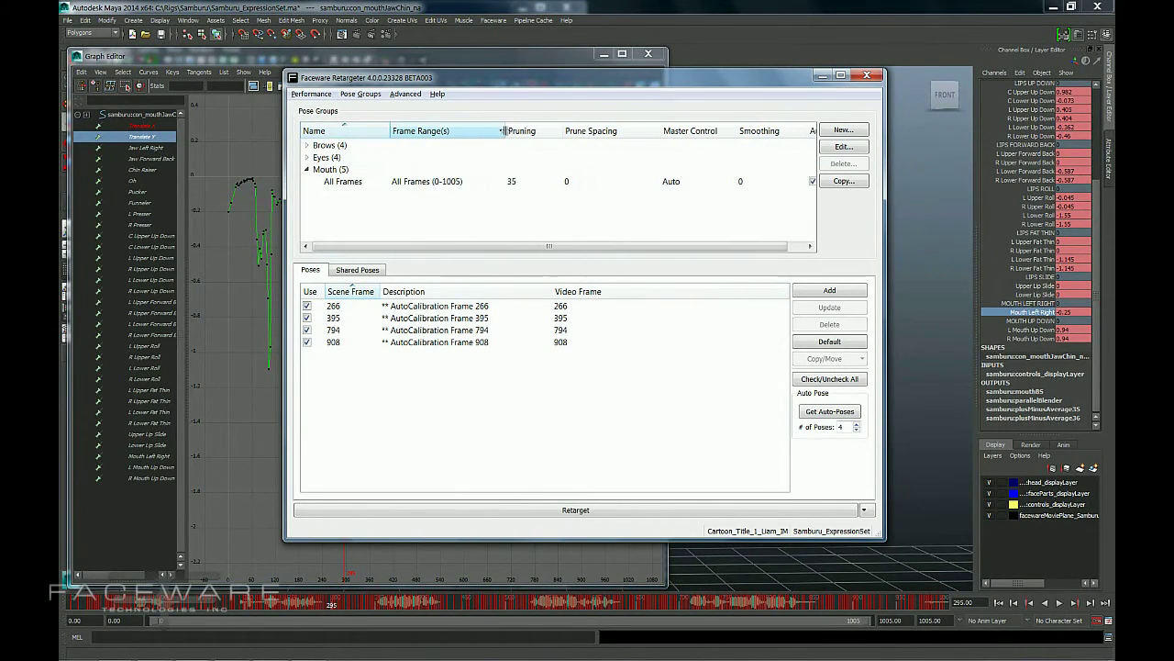
drag(504, 131, 526, 130)
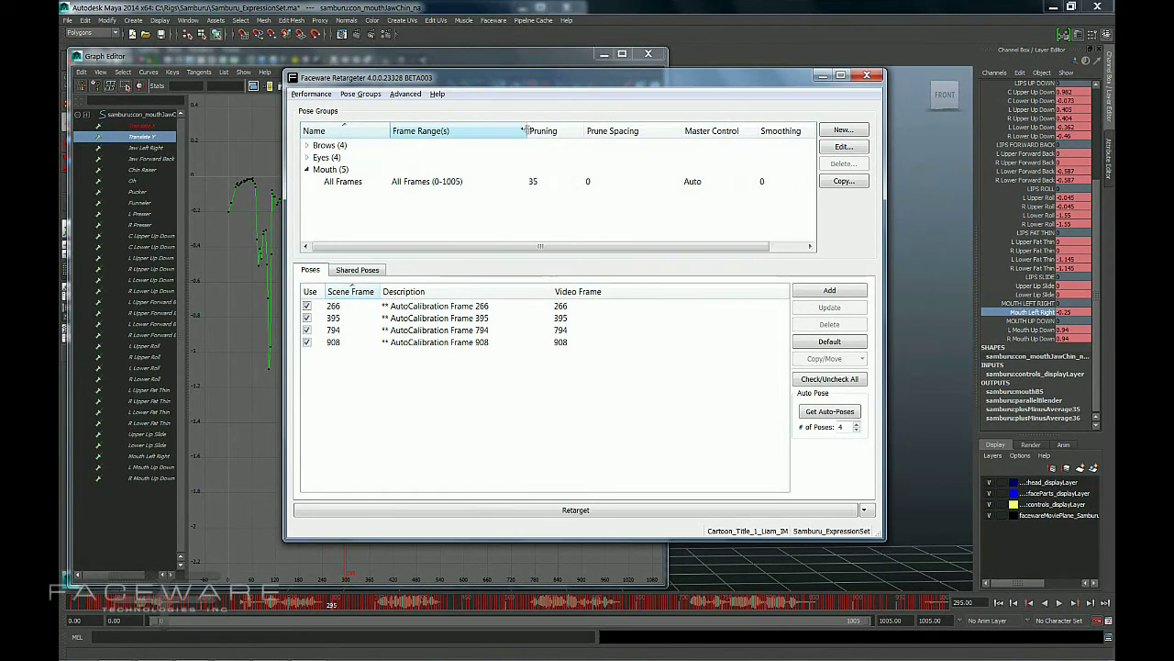
Edit the Mouth group's All Frames range and set its frame range to 0-100.
click(406, 185)
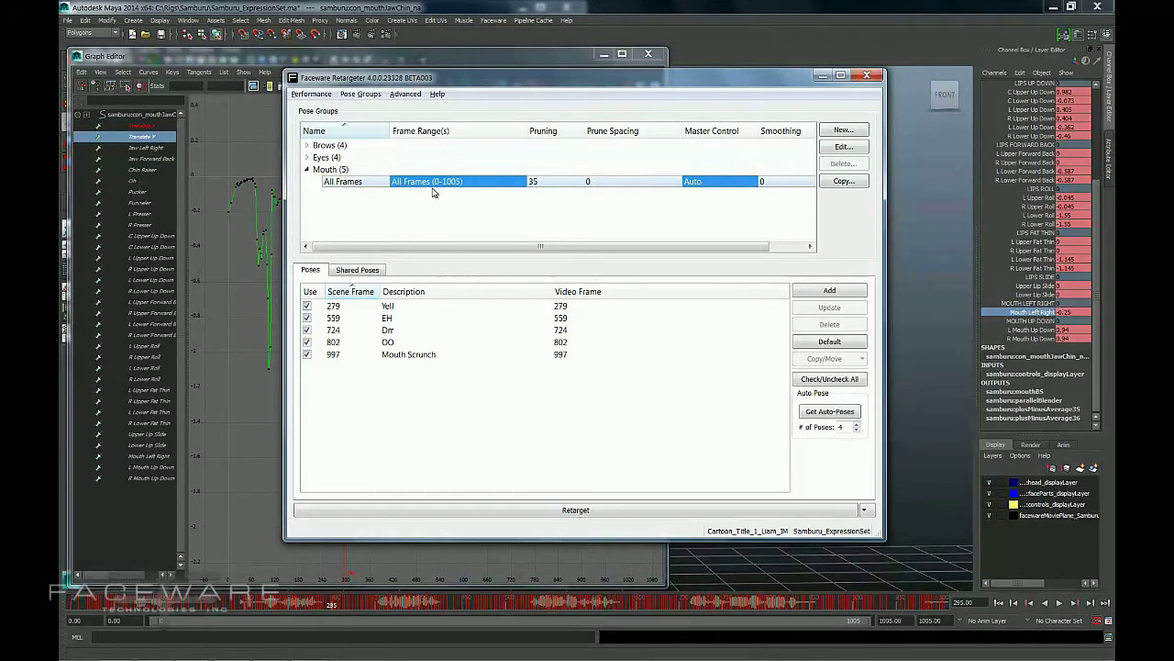
mouse_move(436, 185)
click(842, 150)
drag(572, 170, 483, 93)
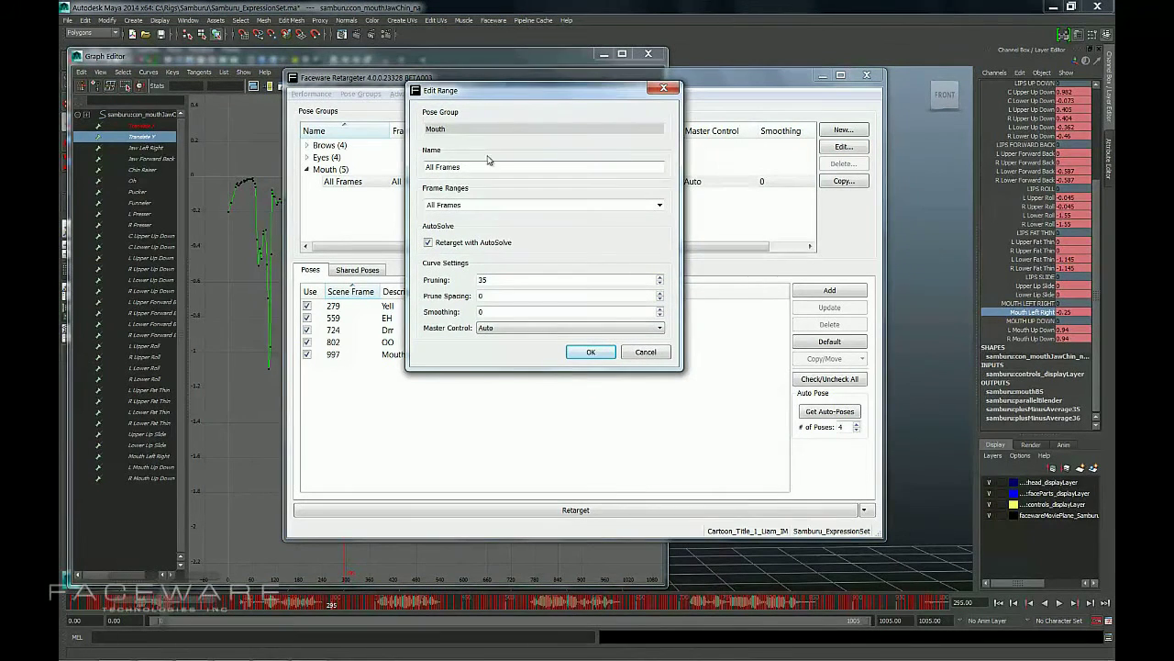
triple_click(462, 204)
text(0-100)
key(Return)
Set the Mouth All Frames range's frames to 200-300 directly in the pose group list.
click(422, 183)
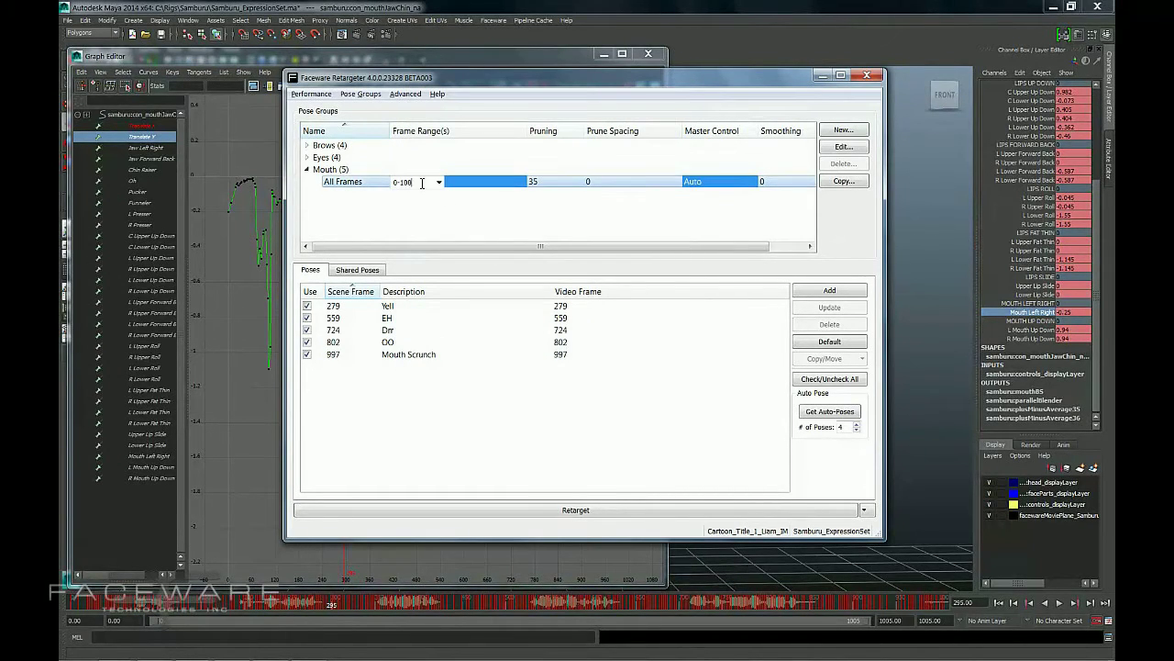
double_click(422, 182)
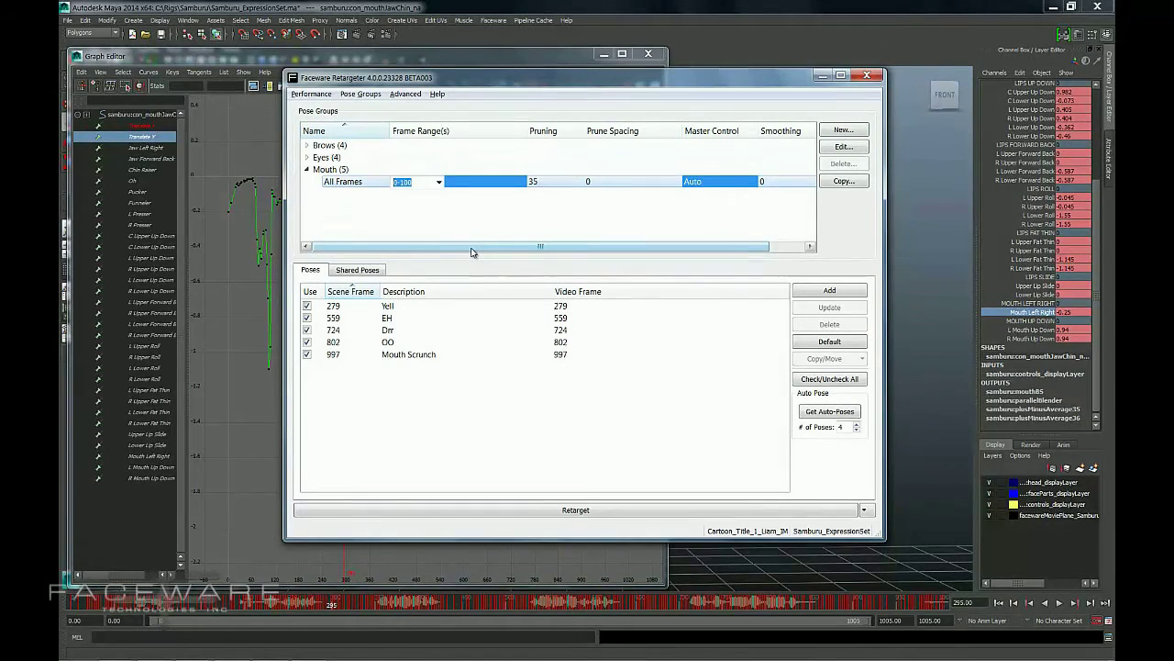
text(200-300)
key(Return)
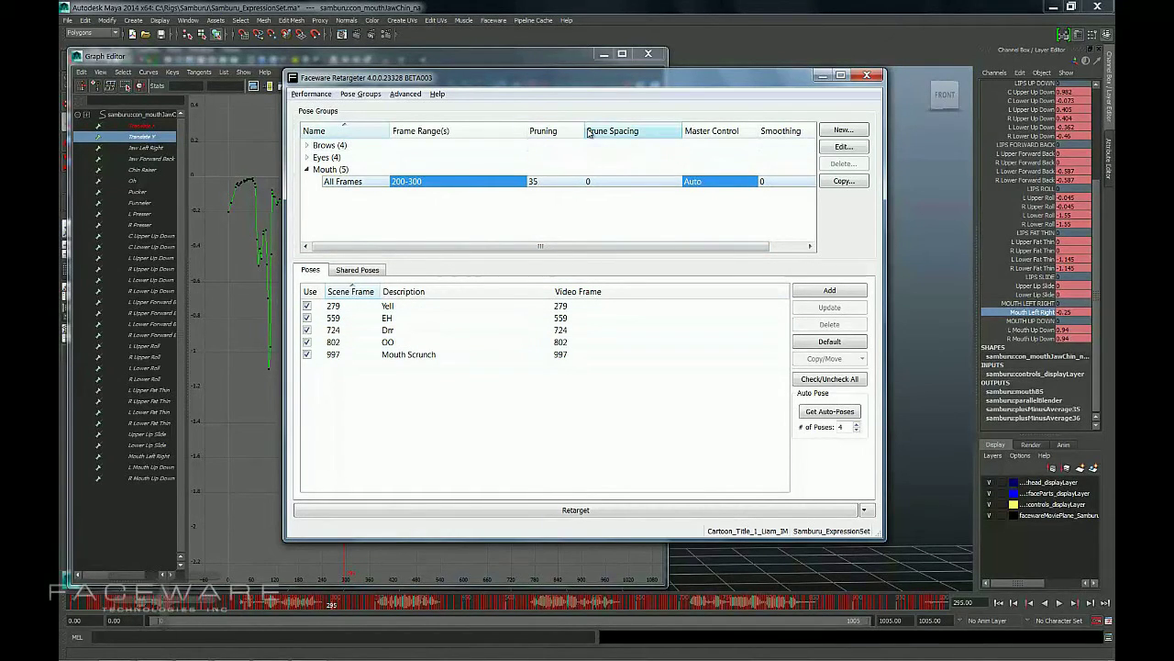
Retarget the Mouth group's animation over the 200-300 frame range.
drag(584, 130, 594, 130)
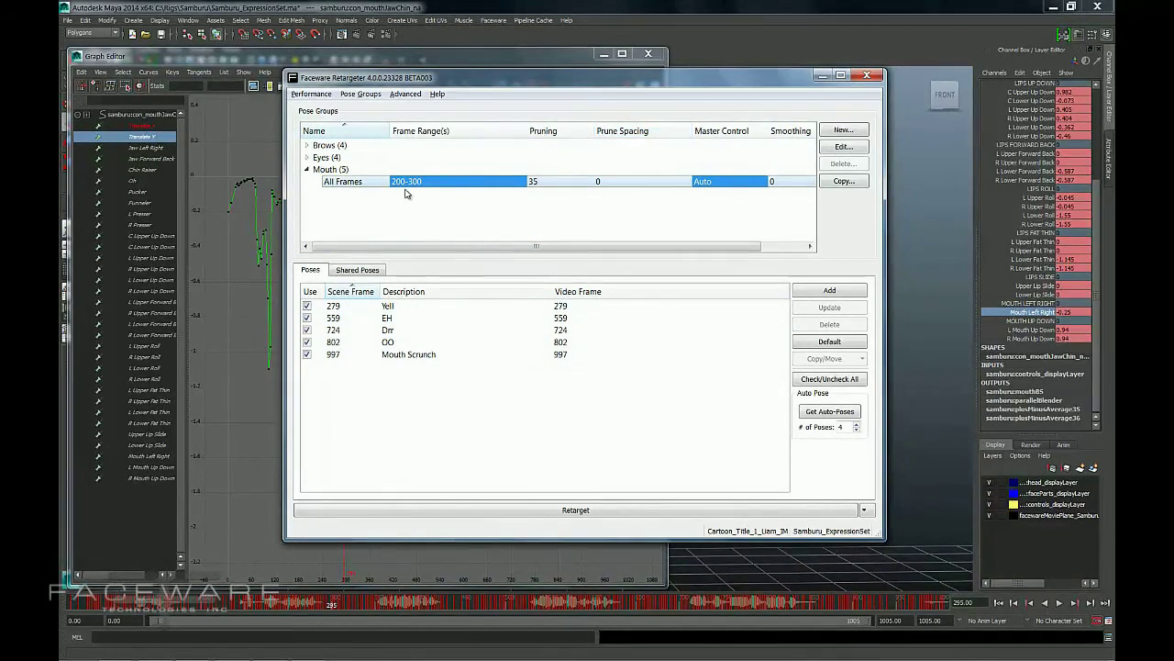
click(532, 510)
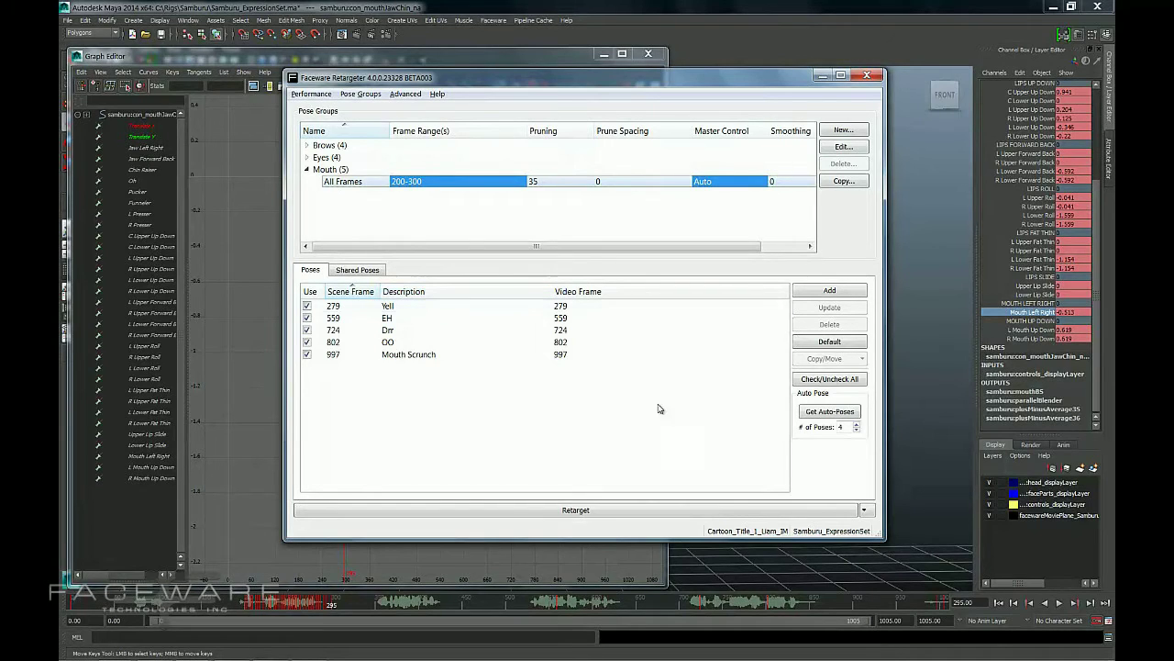
Set the Mouth All Frames range's frames to 0-500.
double_click(907, 622)
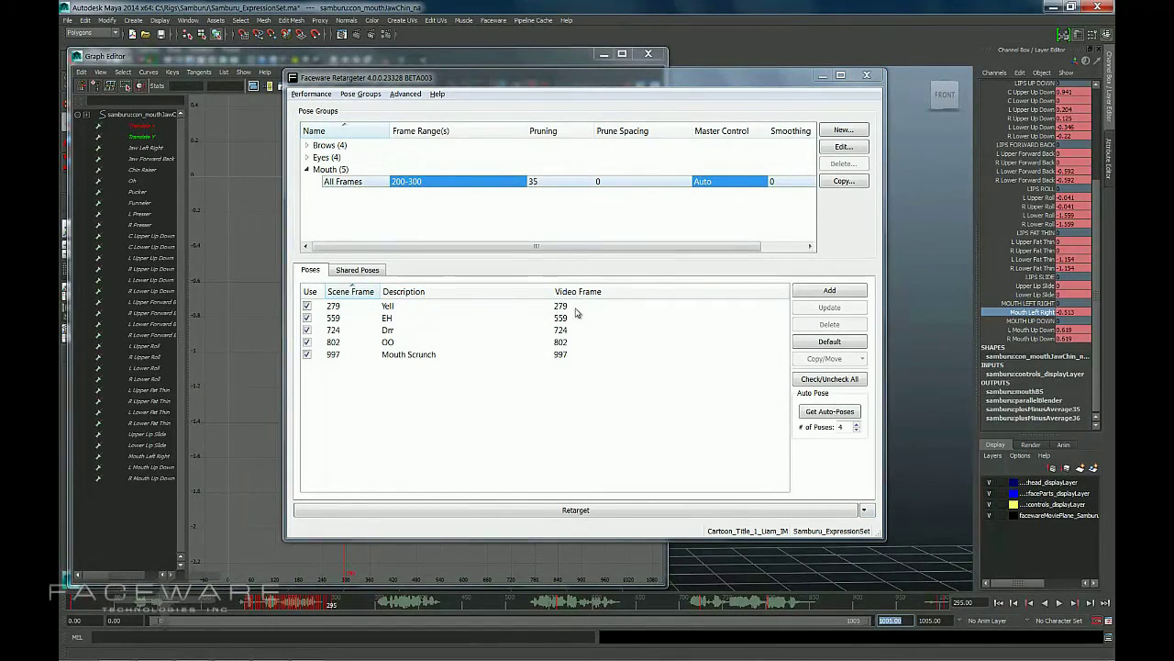
double_click(434, 184)
drag(432, 182, 364, 184)
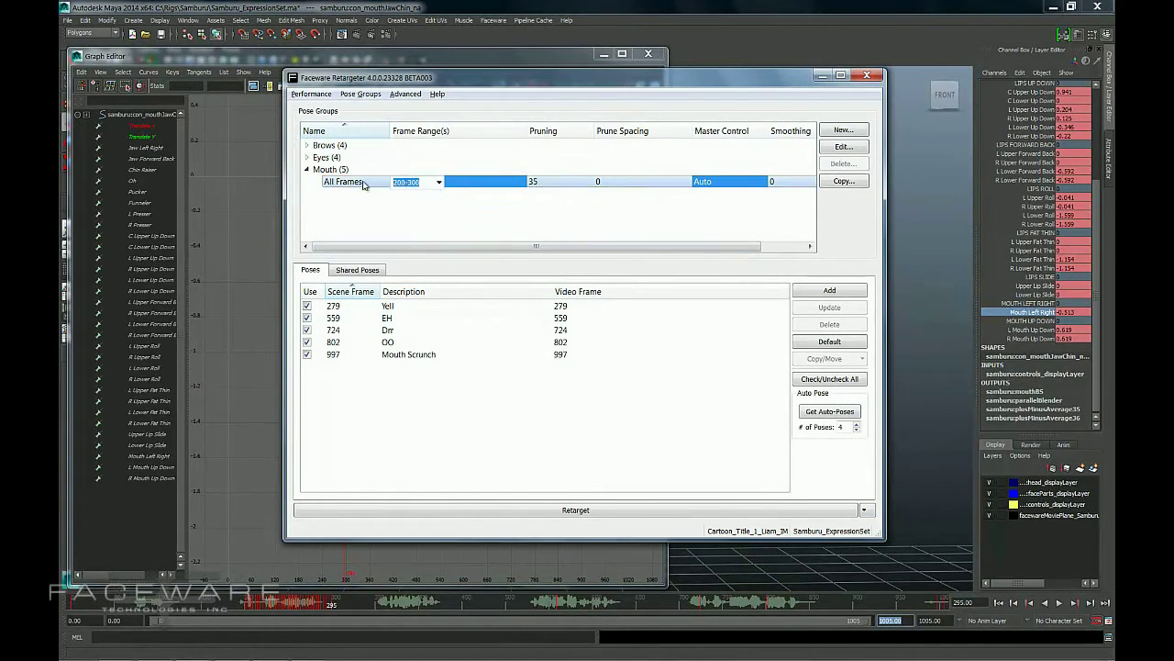
text(0-500)
key(Return)
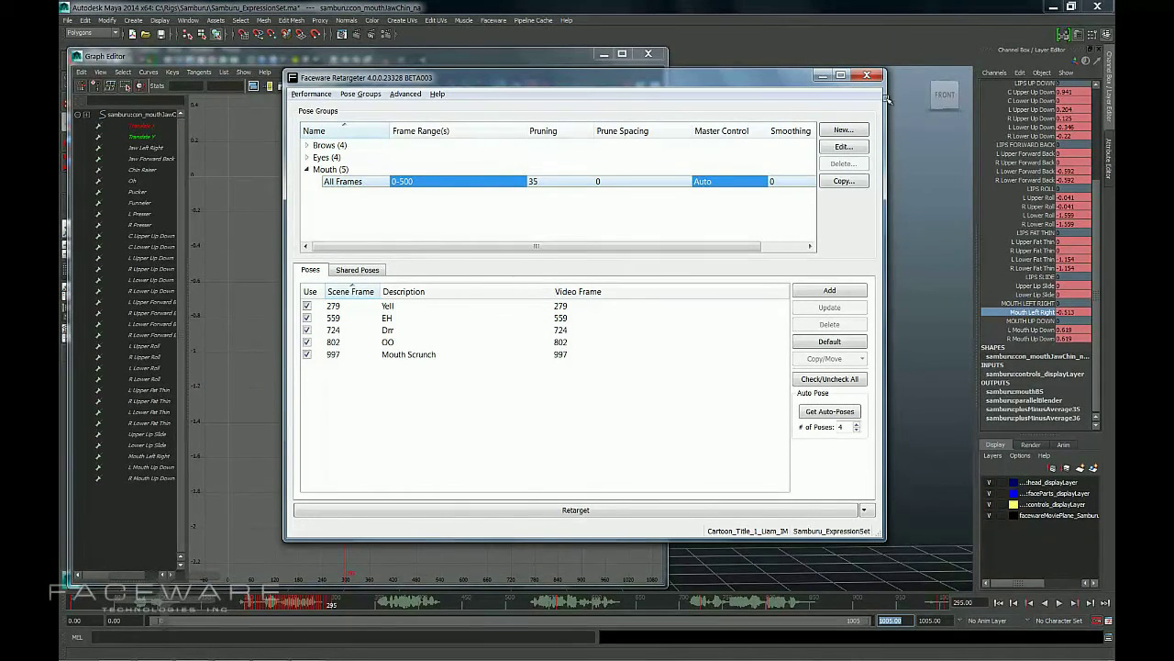
Create a new Mouth range named Second Half covering frames 501-1005.
click(855, 134)
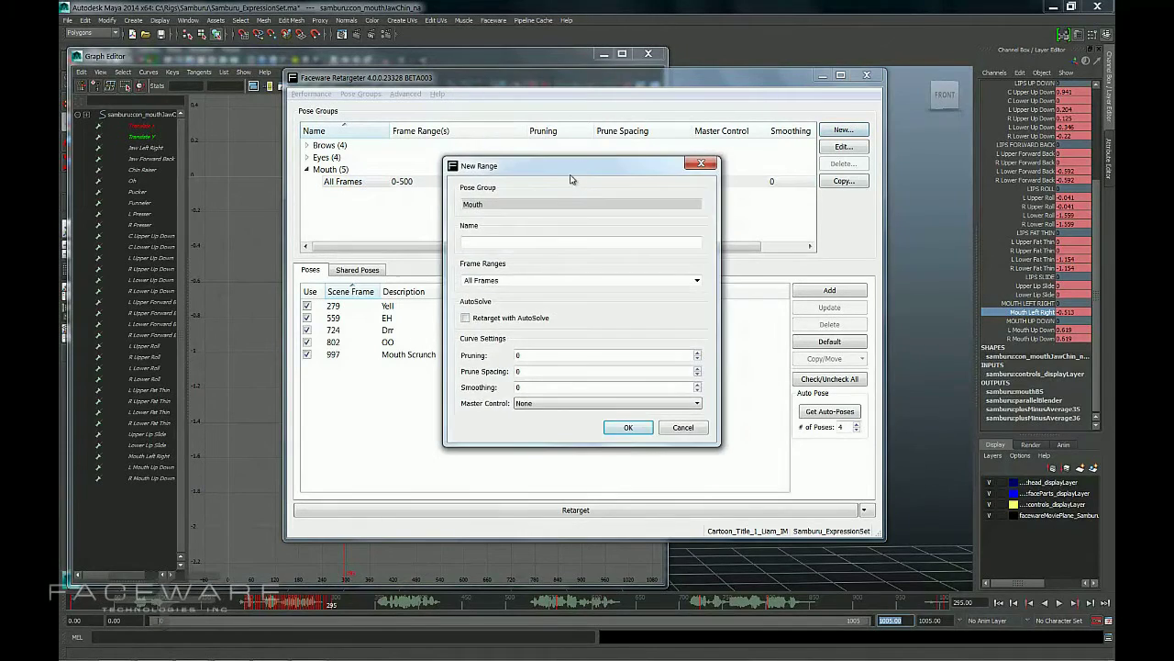
click(481, 275)
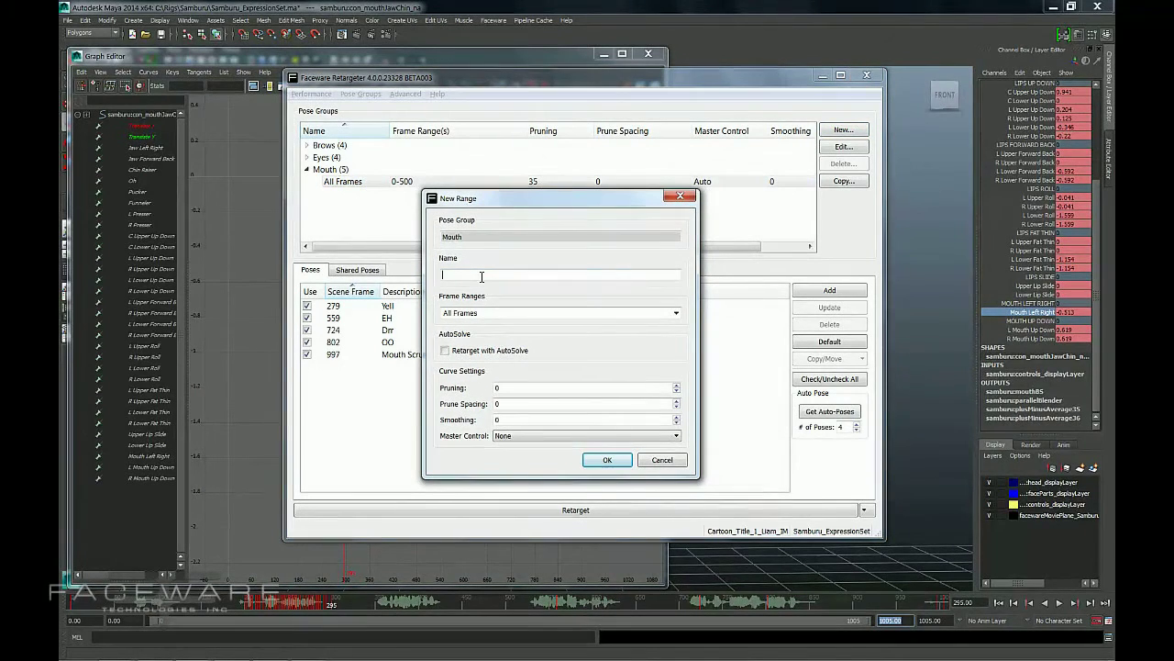
text(Second Half)
key(Tab)
text(50)
key(Return)
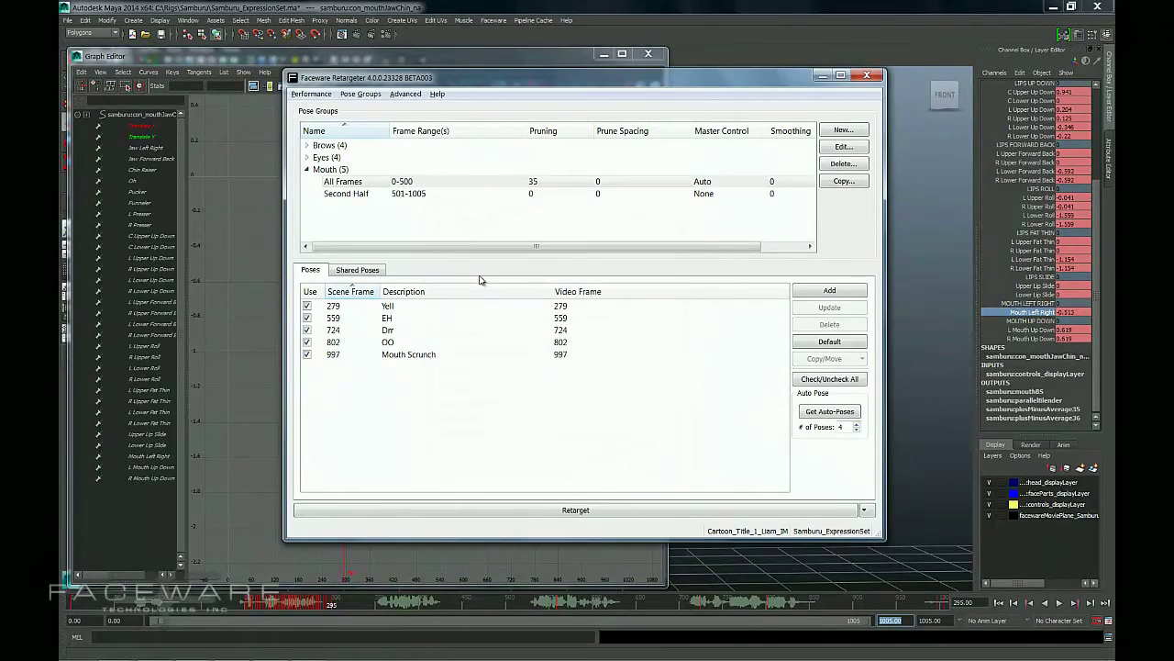
Switch between the All Frames and Second Half ranges to compare which poses each one uses.
click(380, 194)
click(373, 182)
click(379, 192)
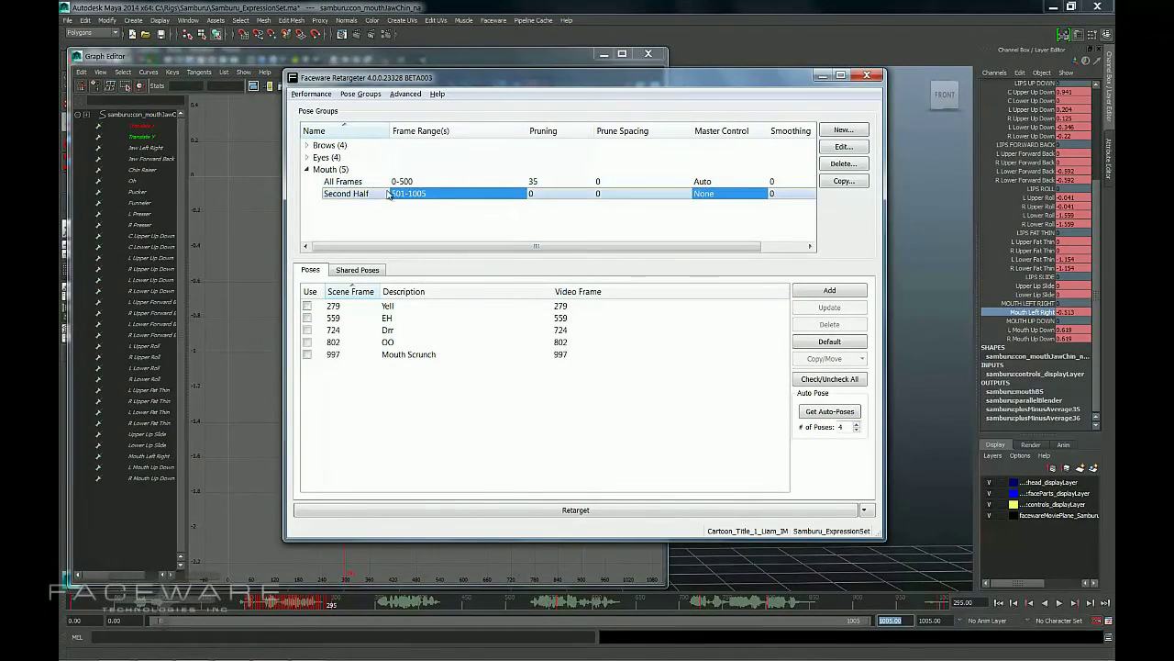
click(389, 183)
click(388, 193)
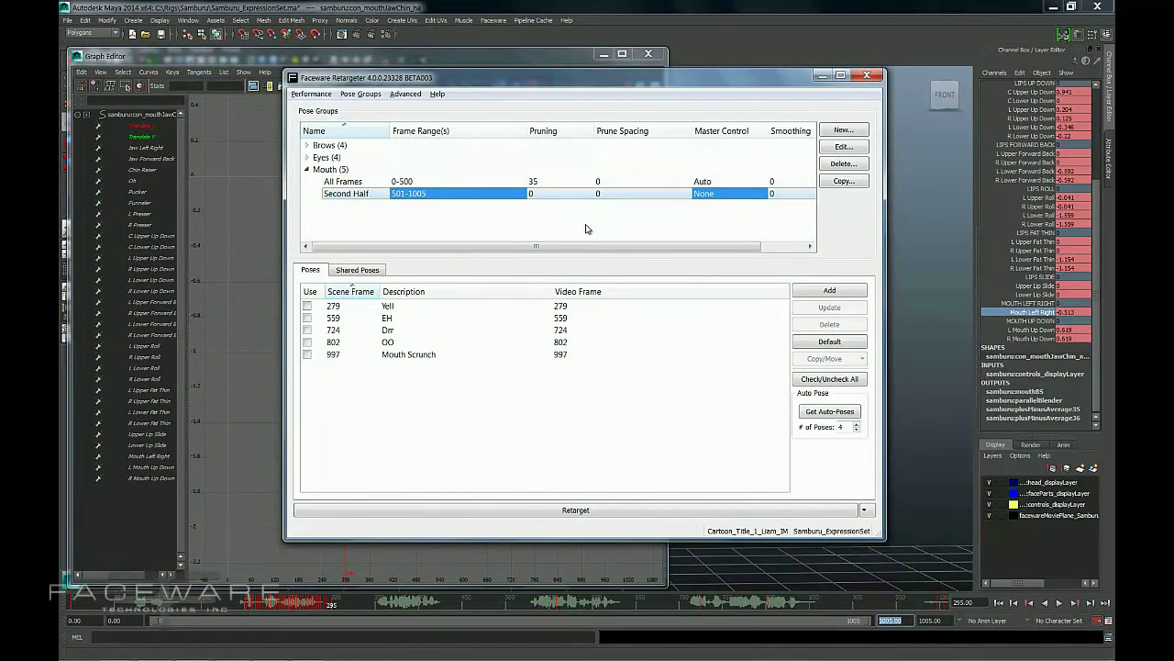
drag(548, 247, 429, 229)
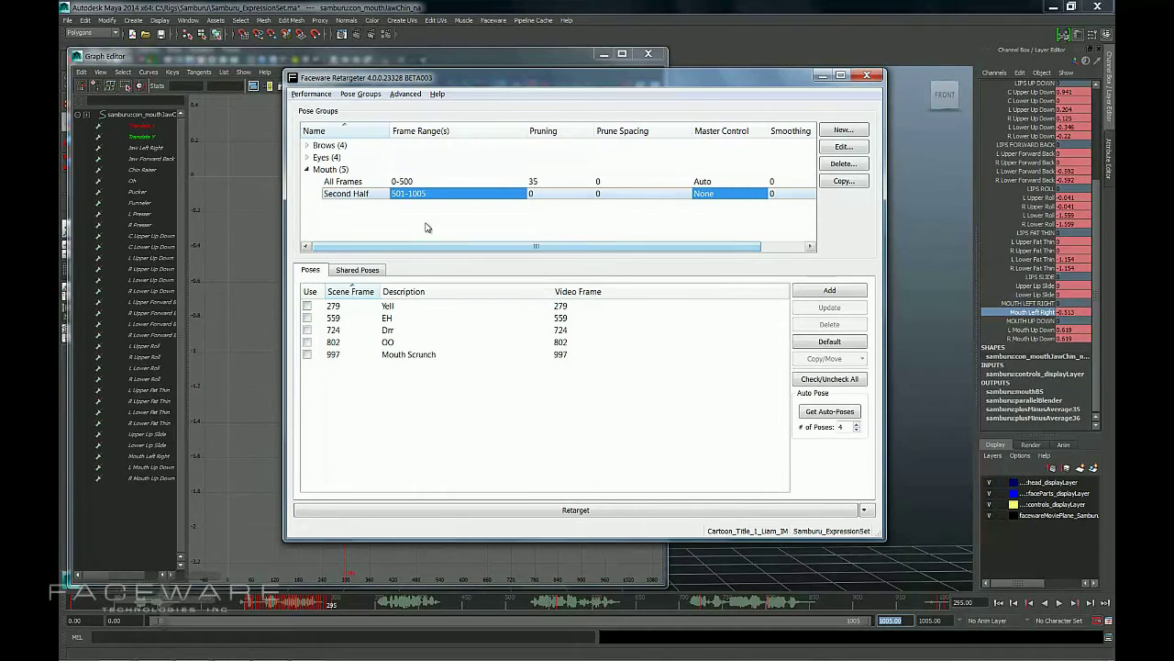
click(378, 183)
click(379, 192)
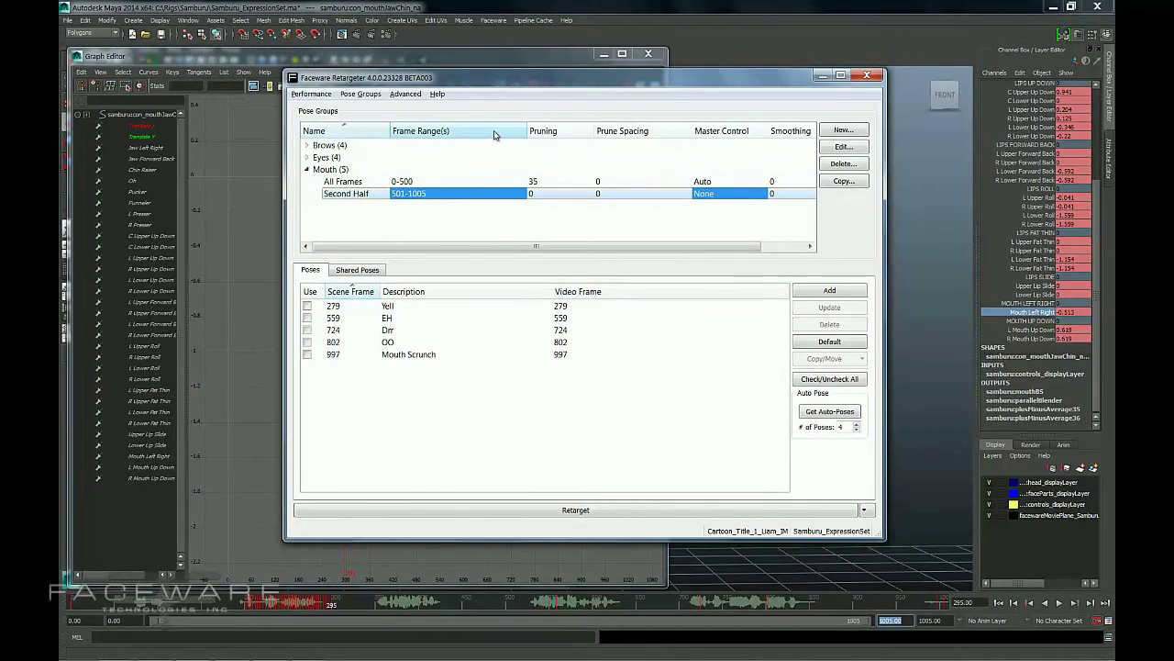
drag(523, 132, 479, 131)
click(412, 182)
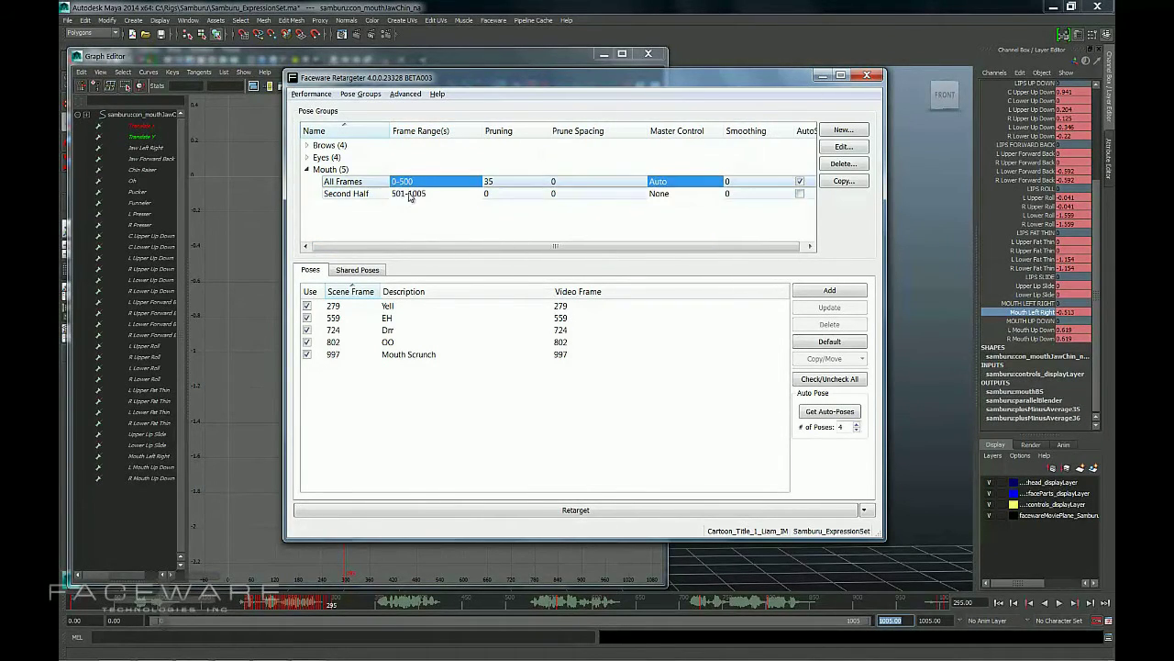
click(404, 193)
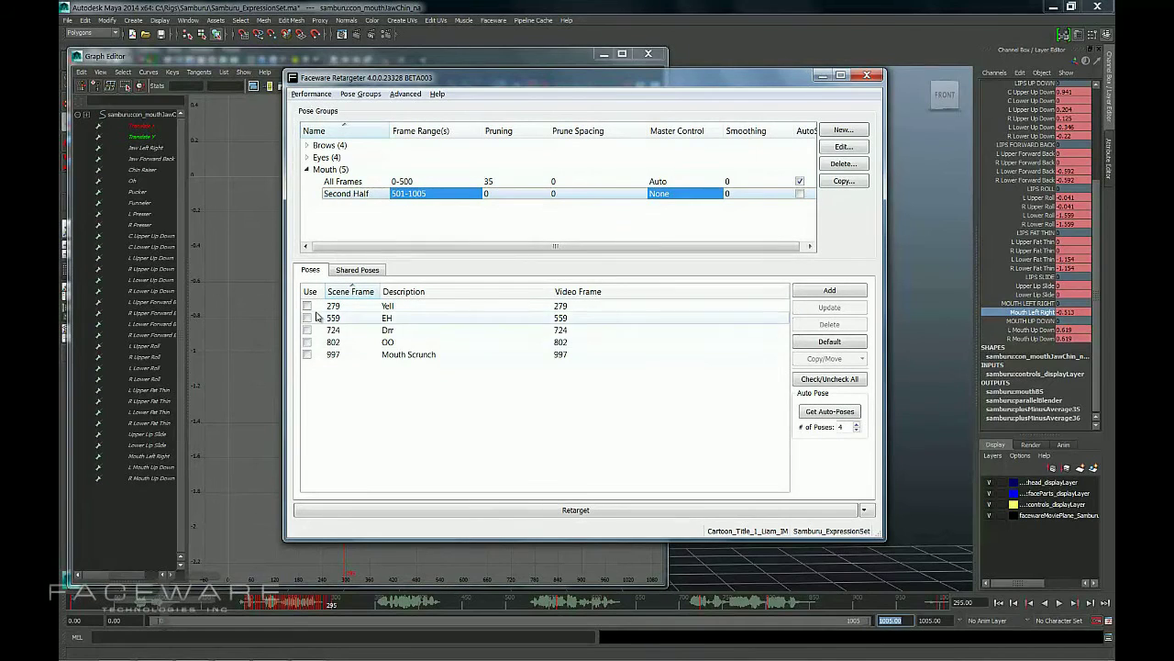
click(394, 182)
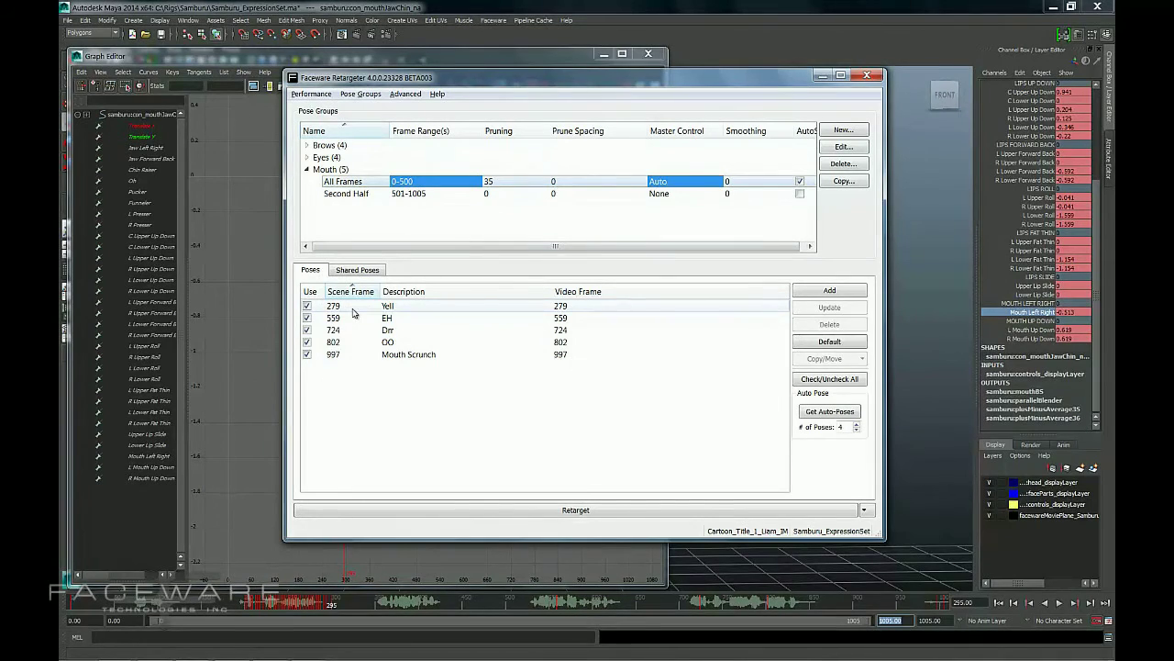
Enable the Yell pose at frame 279 for the Second Half range.
click(374, 194)
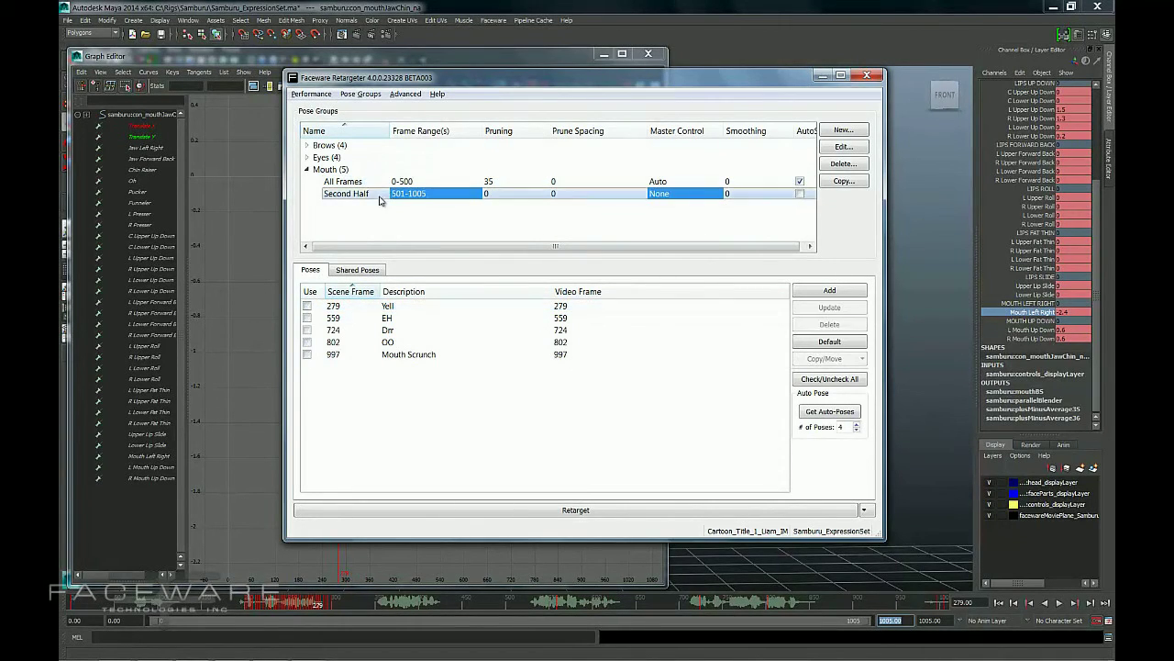
click(307, 306)
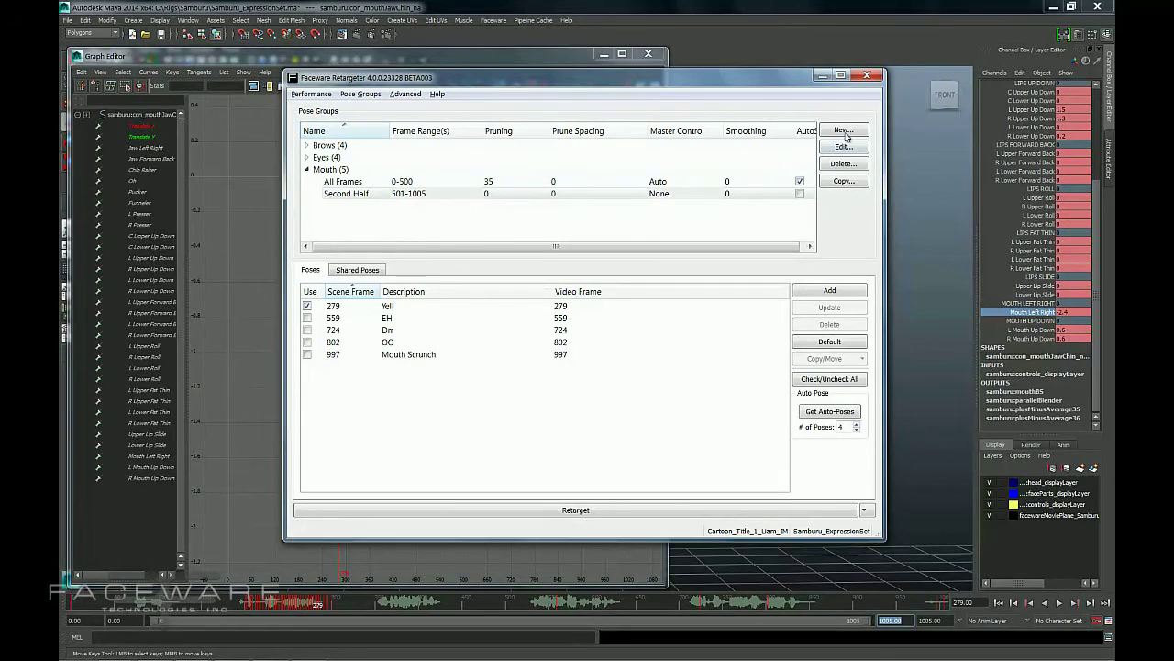
click(428, 182)
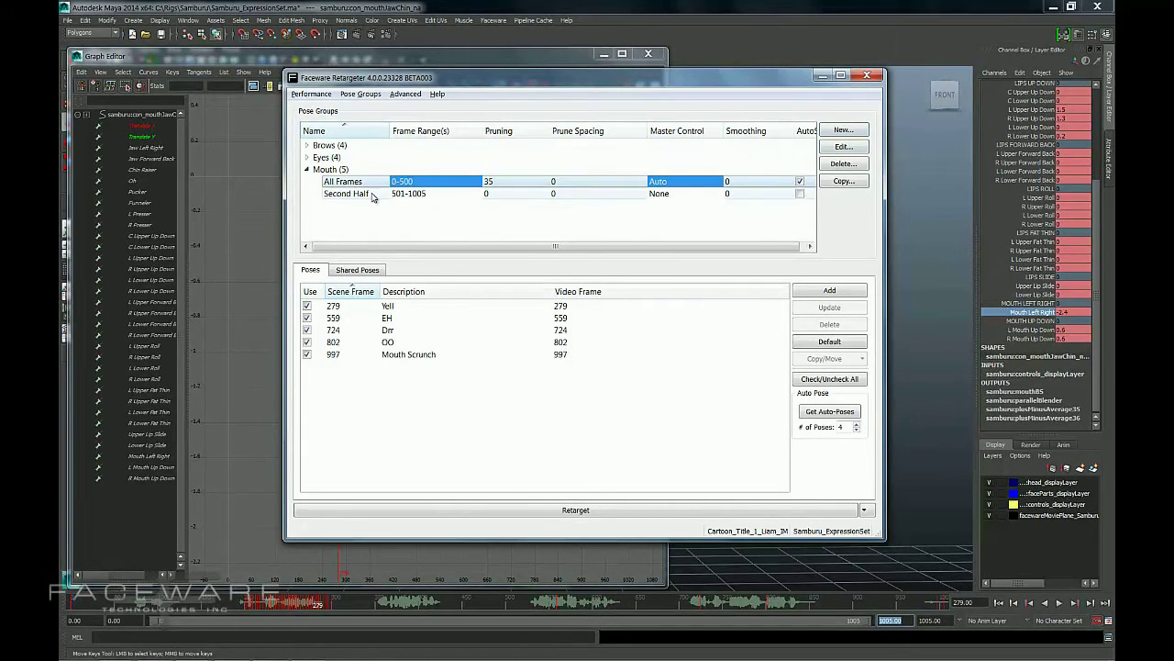
click(427, 194)
click(427, 182)
click(428, 194)
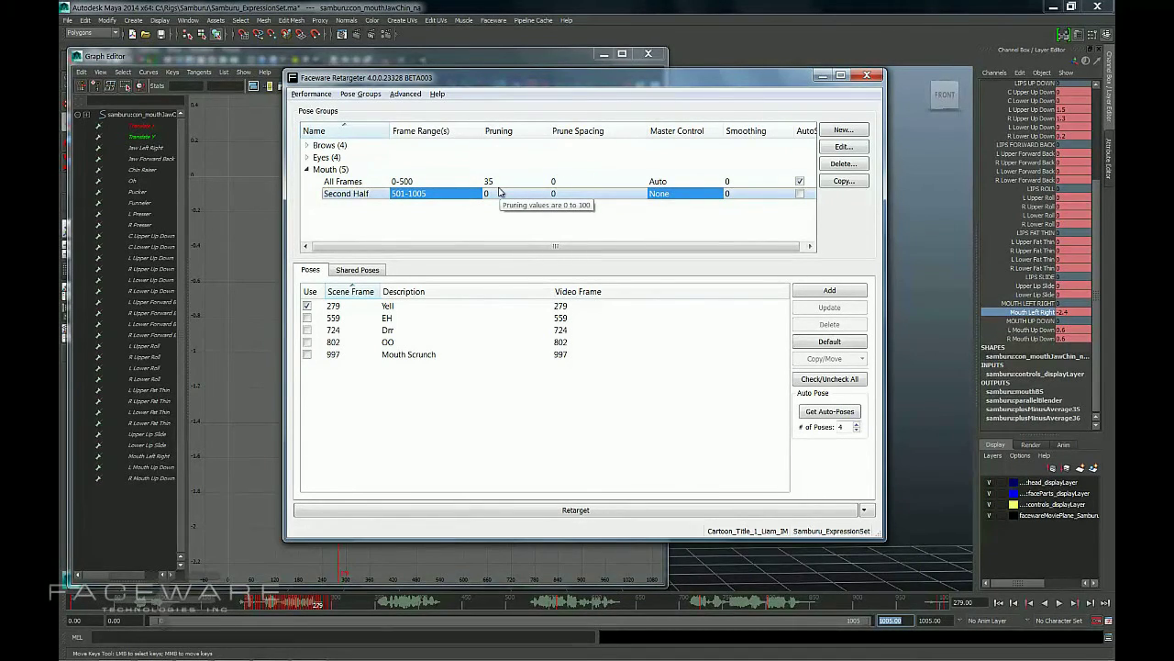
Try to add a new Mouth range named Third Range covering frames 100-200.
click(843, 129)
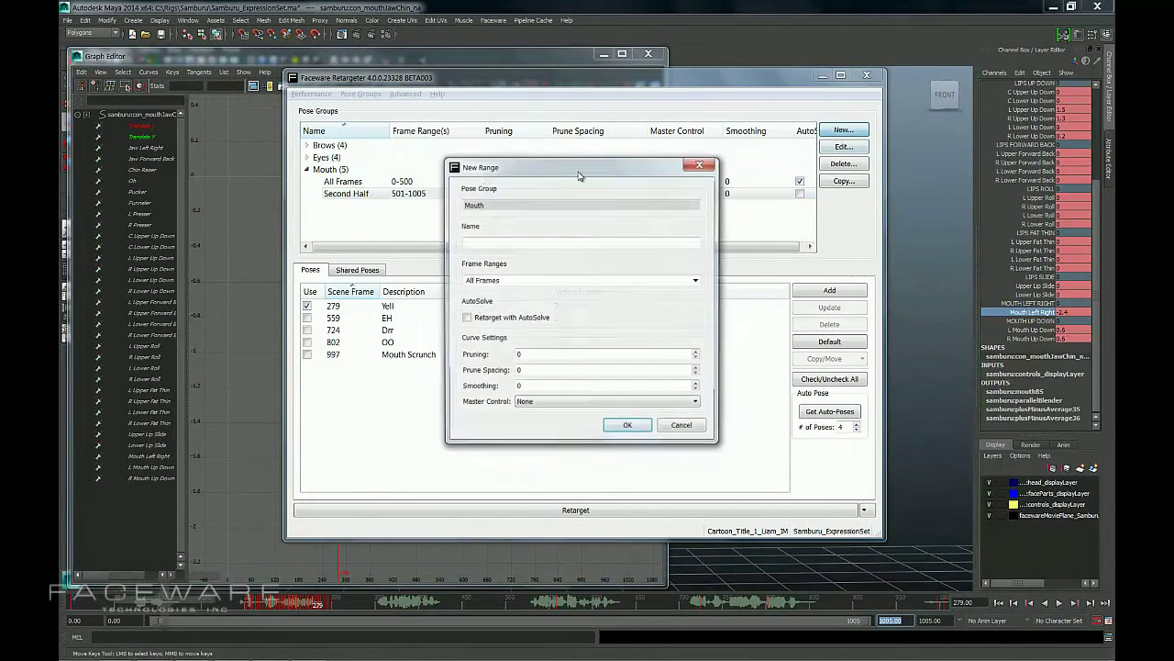
drag(675, 93, 684, 84)
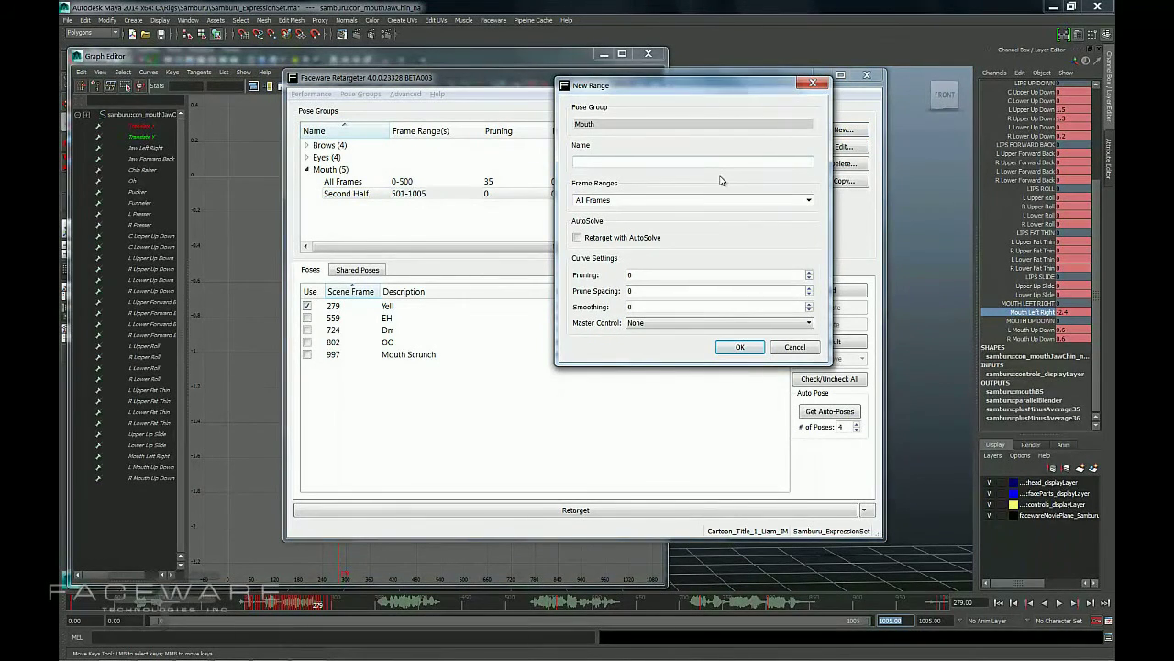
text(Third Range)
key(Tab)
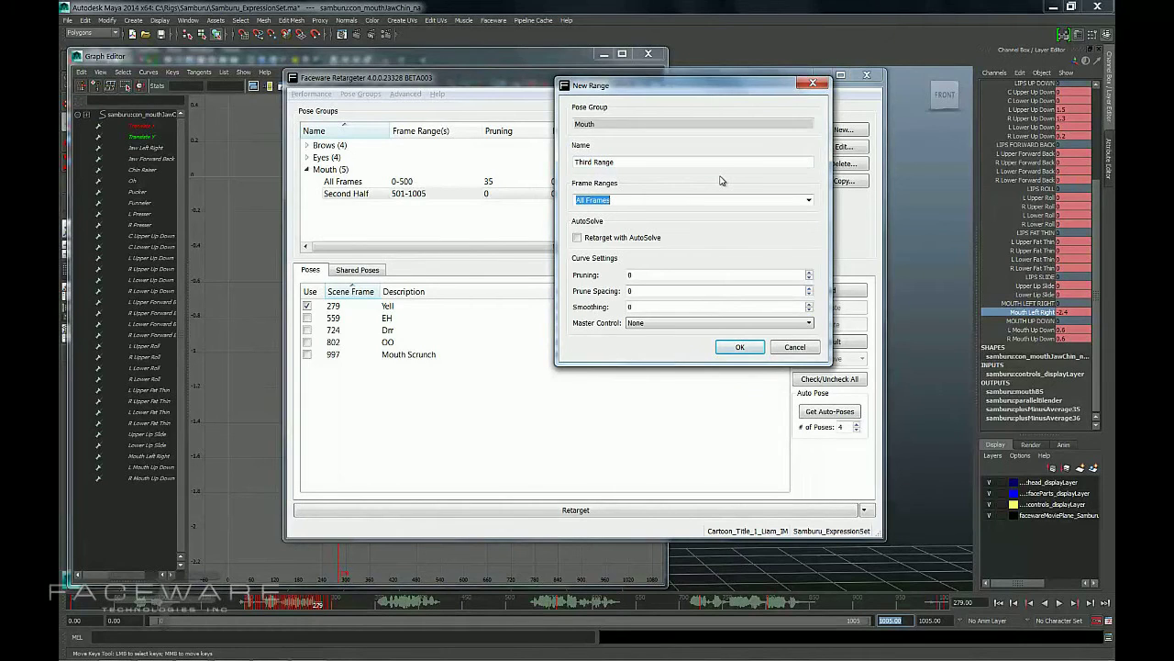
text(100-200)
key(Return)
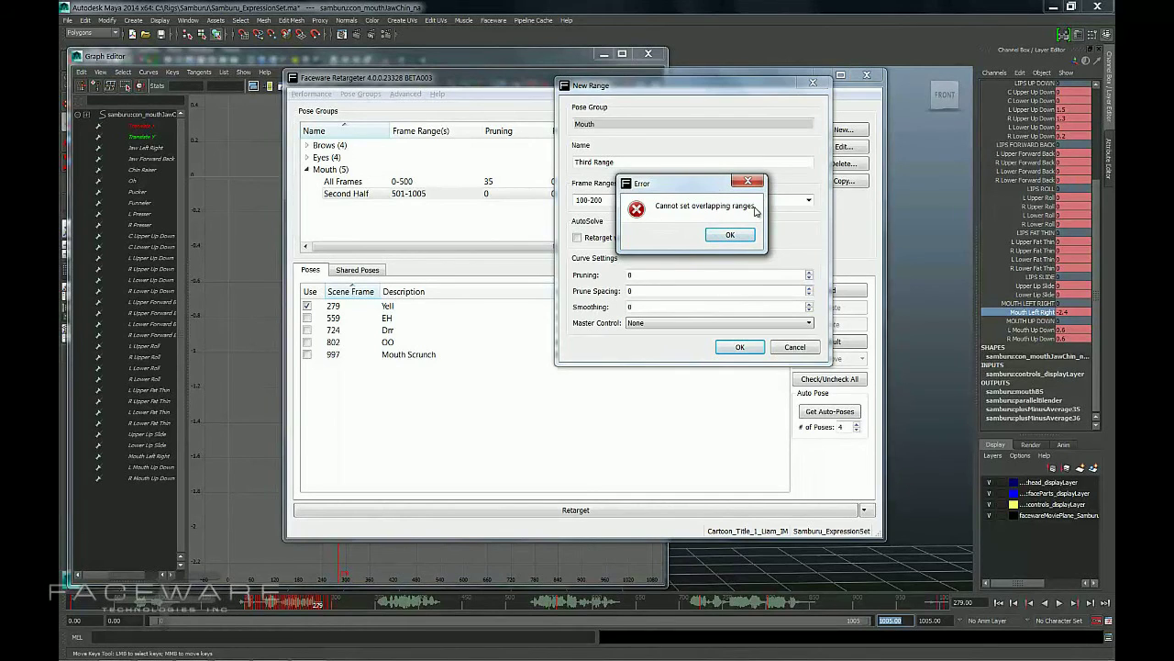
Dismiss the overlap error and cancel creating the Third Range.
click(741, 238)
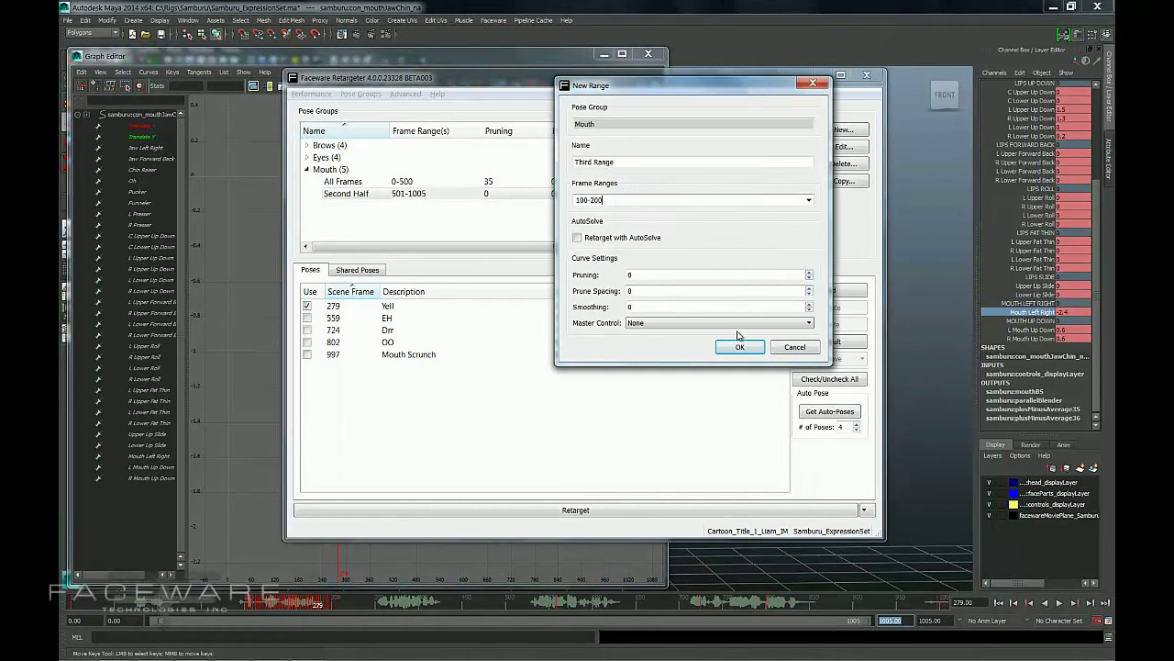
click(789, 347)
Edit the All Frames range of the Mouth group to cover frames 0-300.
click(422, 181)
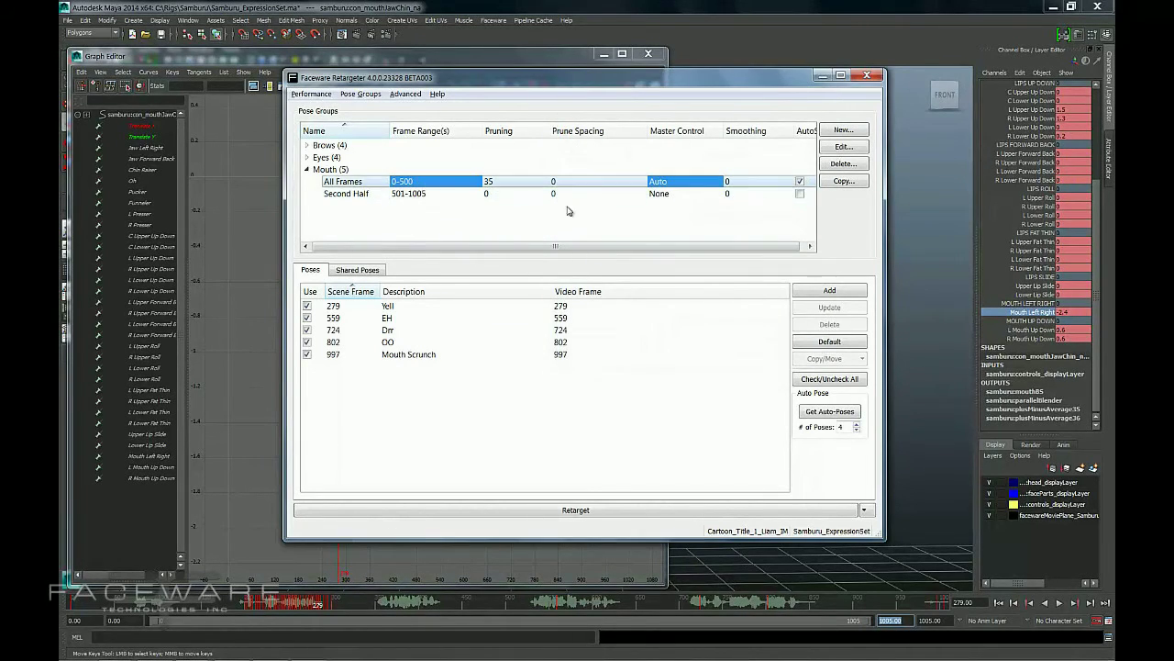
click(844, 147)
drag(470, 281, 503, 281)
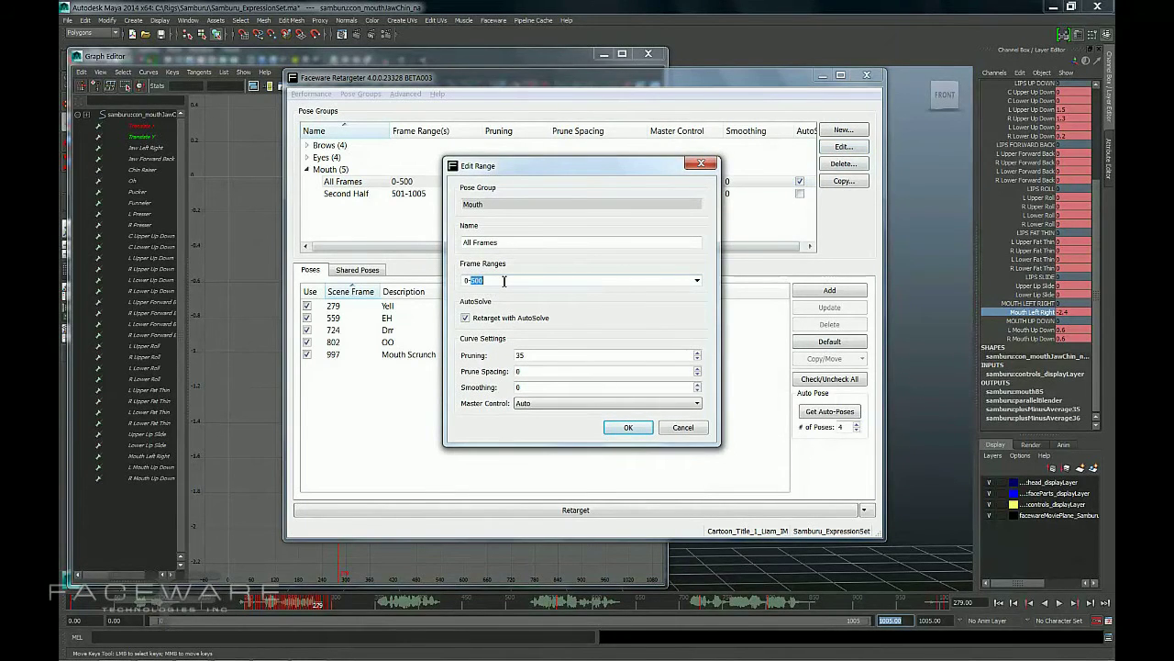
text(300)
key(Return)
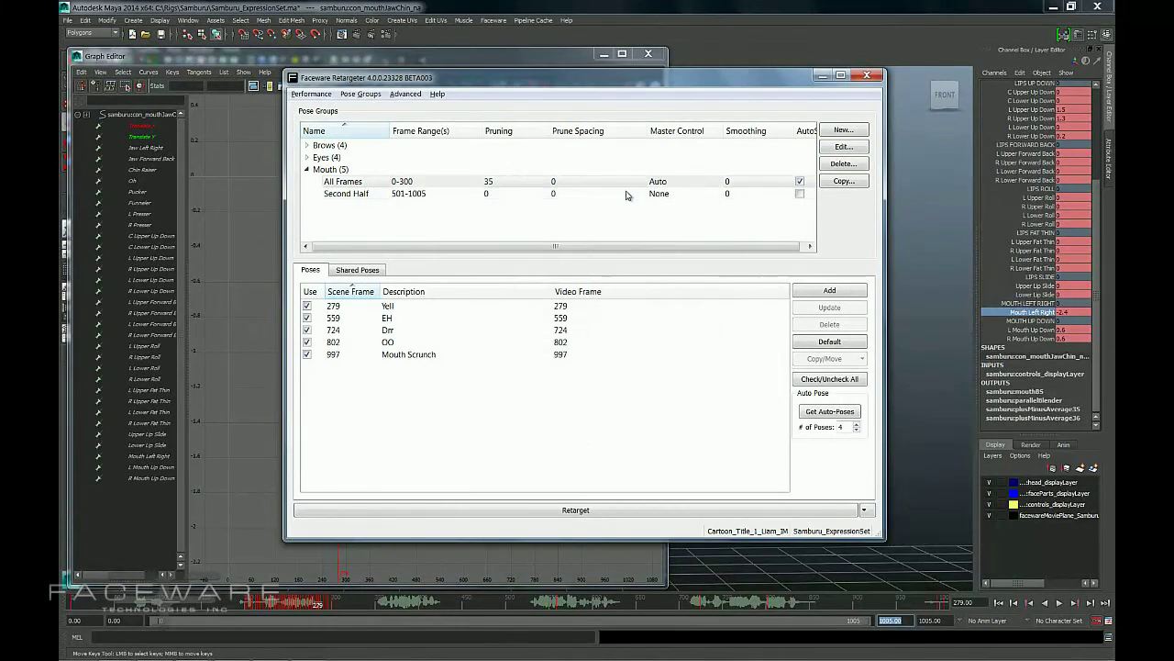
Create a new Mouth range named Middle Range covering frames 301-500.
click(846, 132)
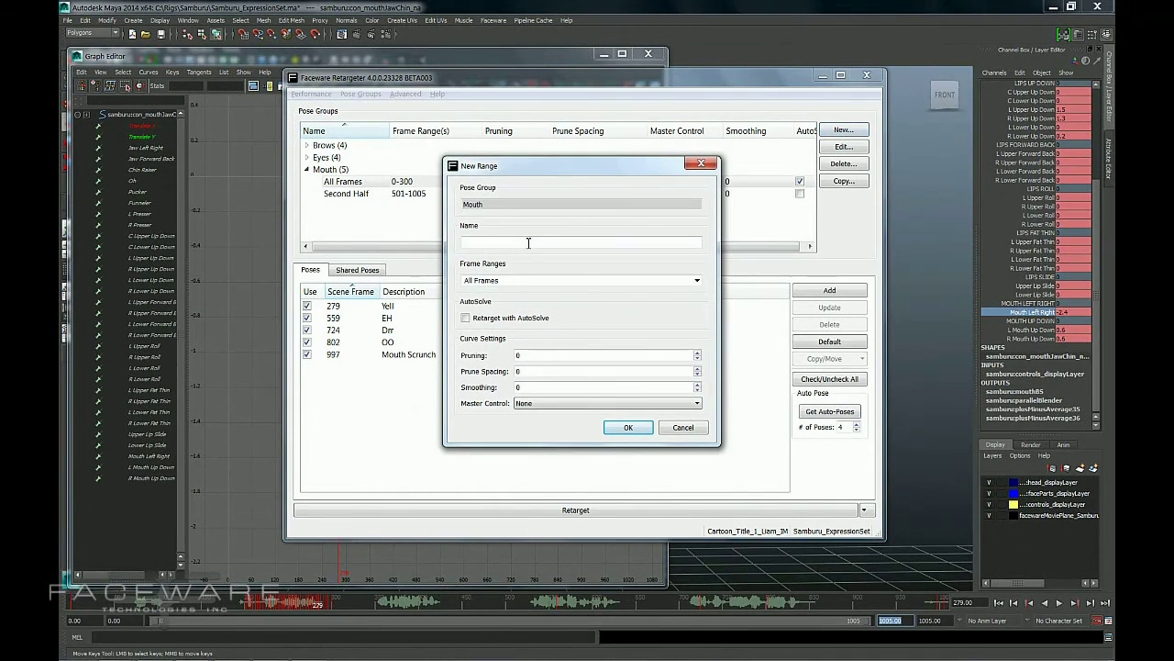
text(Middle Range)
key(Return)
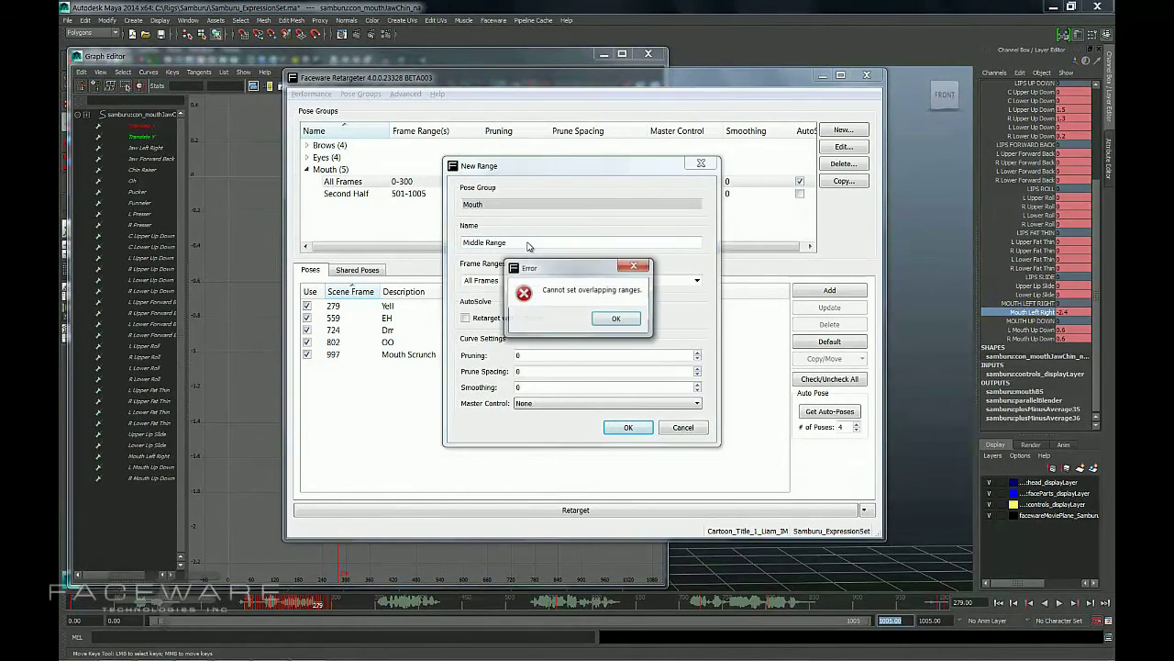
click(620, 322)
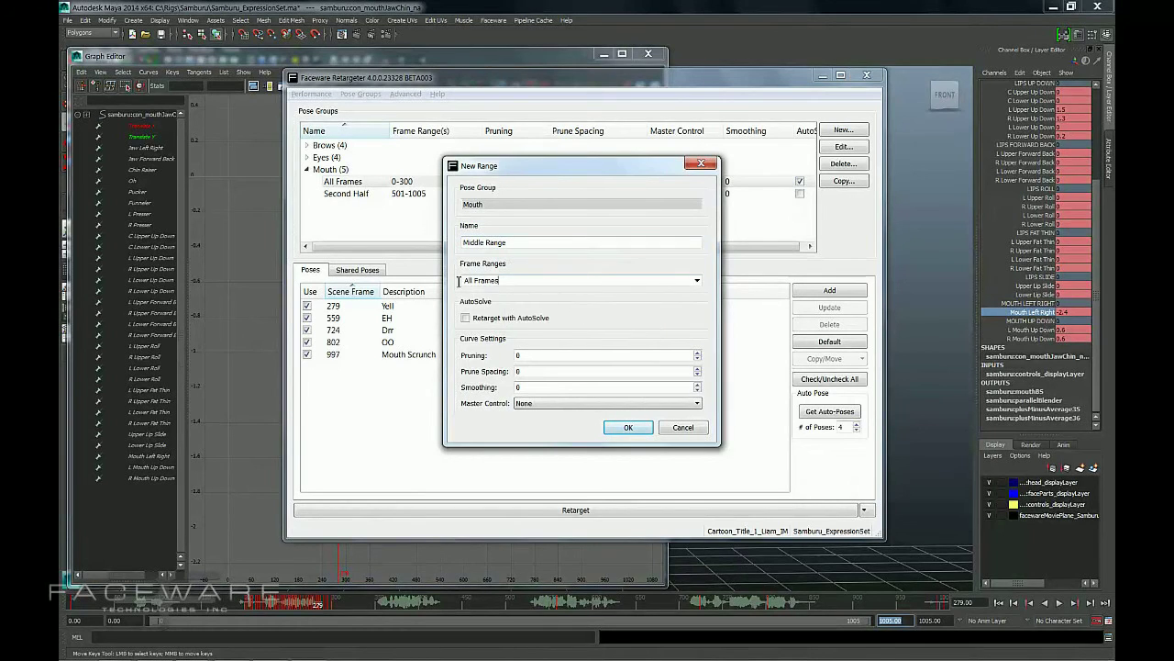
drag(460, 281, 500, 281)
drag(555, 170, 593, 179)
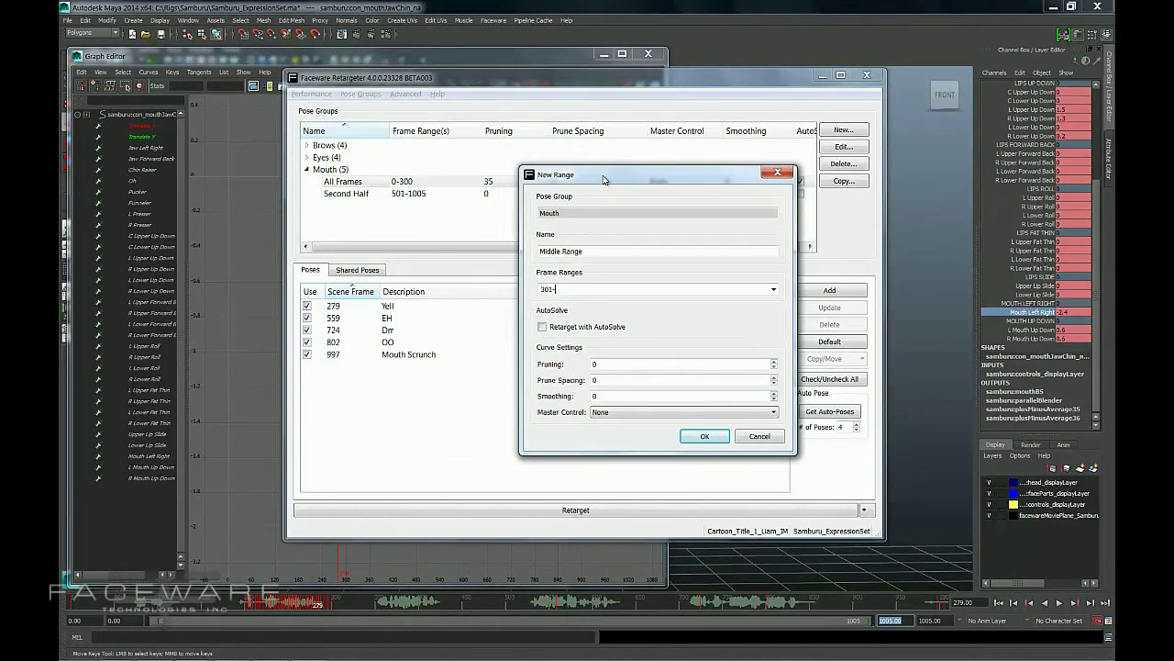
text(00)
key(Return)
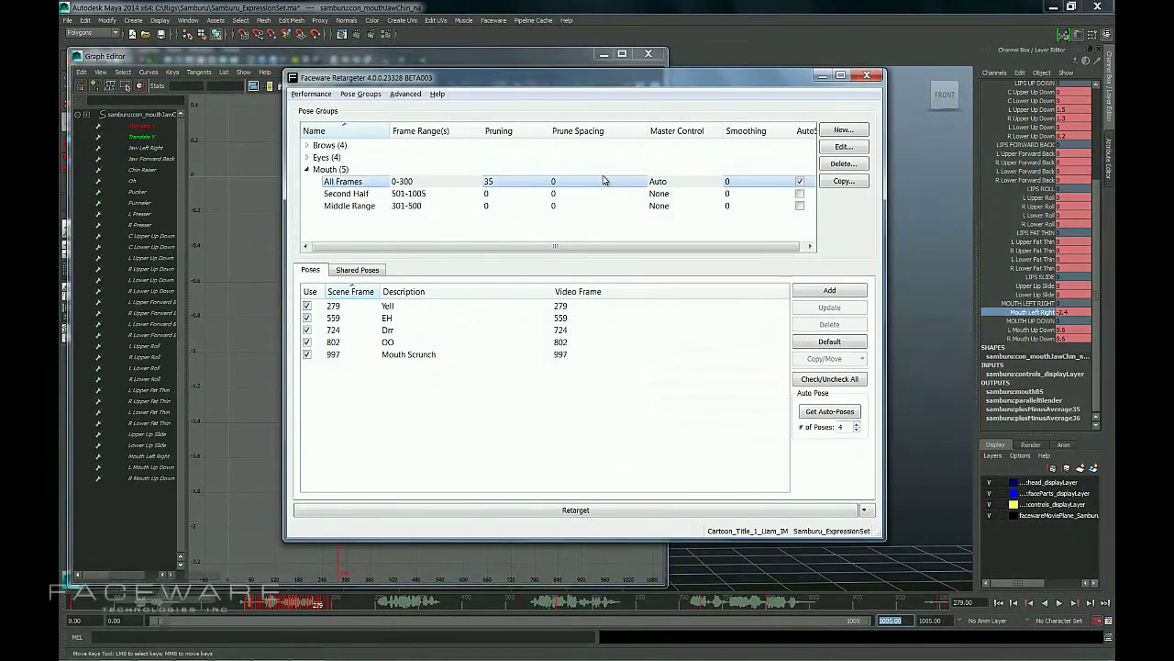
Switch between the All Frames, Middle Range and Second Half ranges to compare which poses each uses.
click(377, 196)
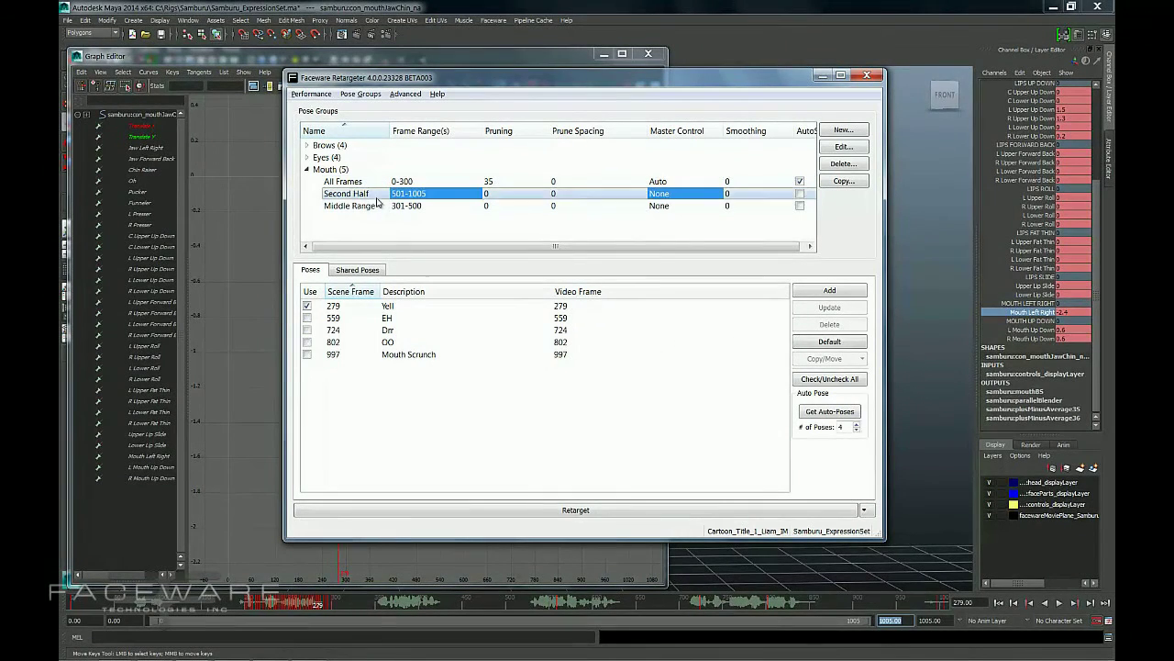
click(376, 207)
click(420, 130)
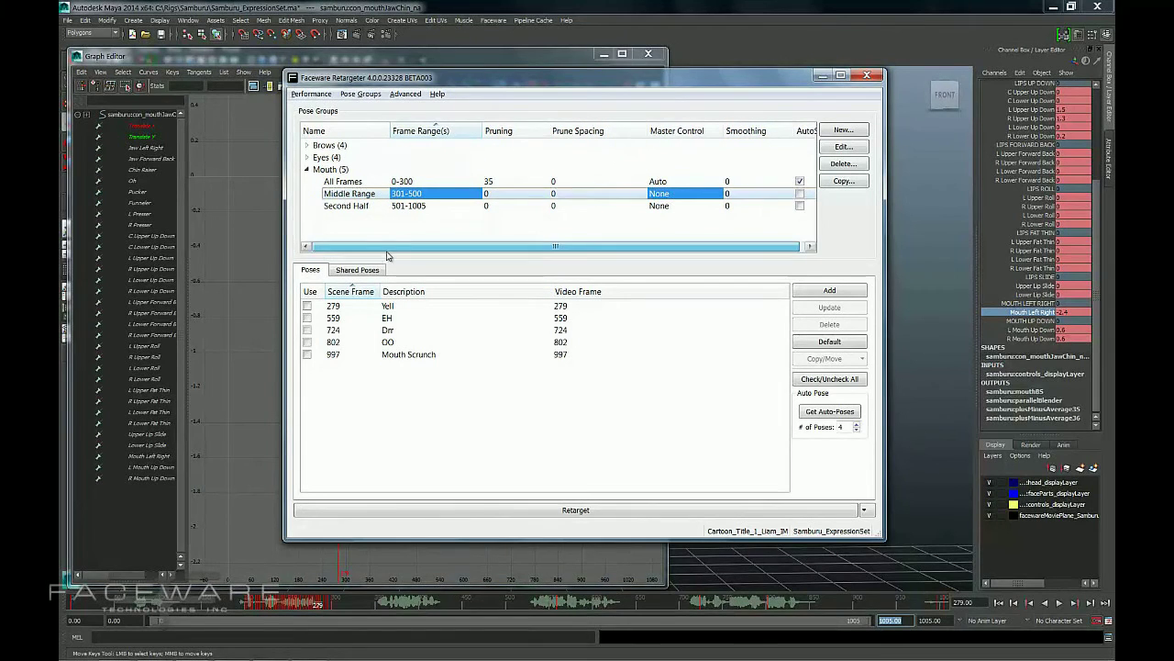
click(359, 182)
click(358, 195)
click(359, 205)
click(358, 195)
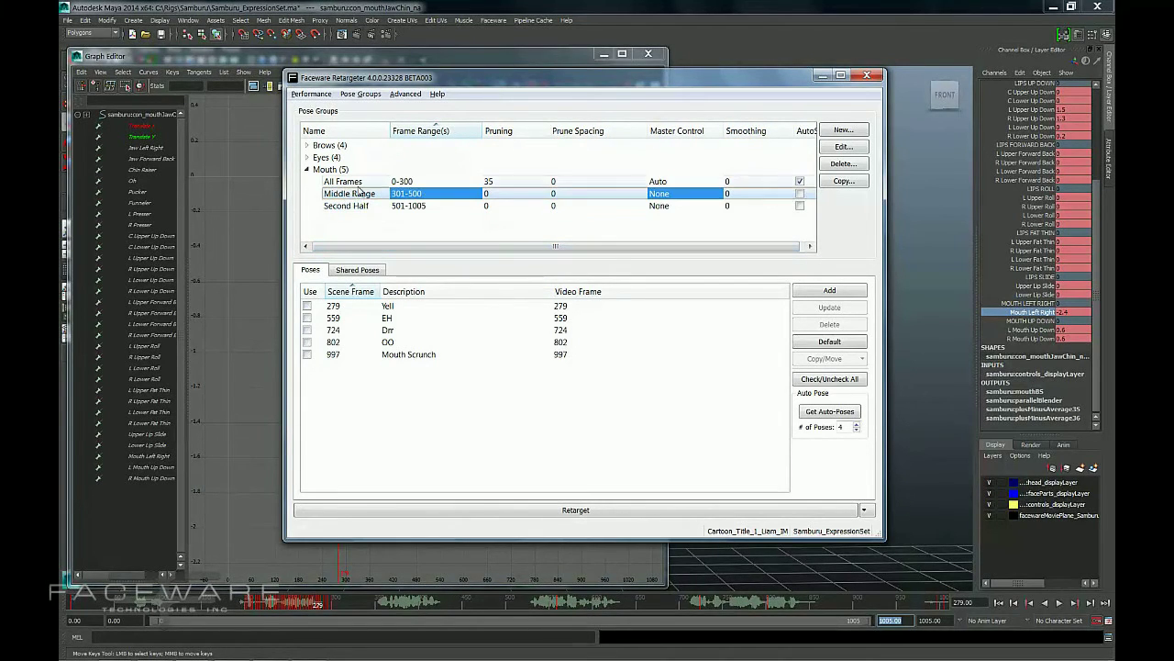
click(359, 183)
click(359, 205)
click(359, 184)
click(359, 194)
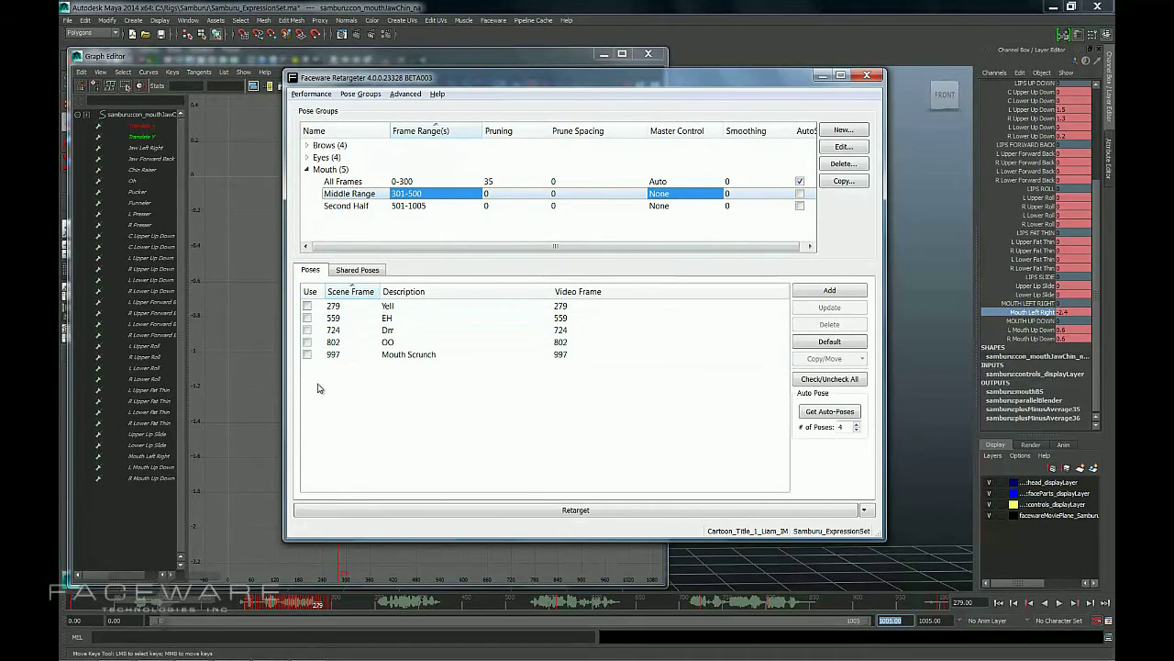
Enable the Yell, Drr and OO poses for the Middle Range.
click(308, 306)
click(308, 329)
click(307, 341)
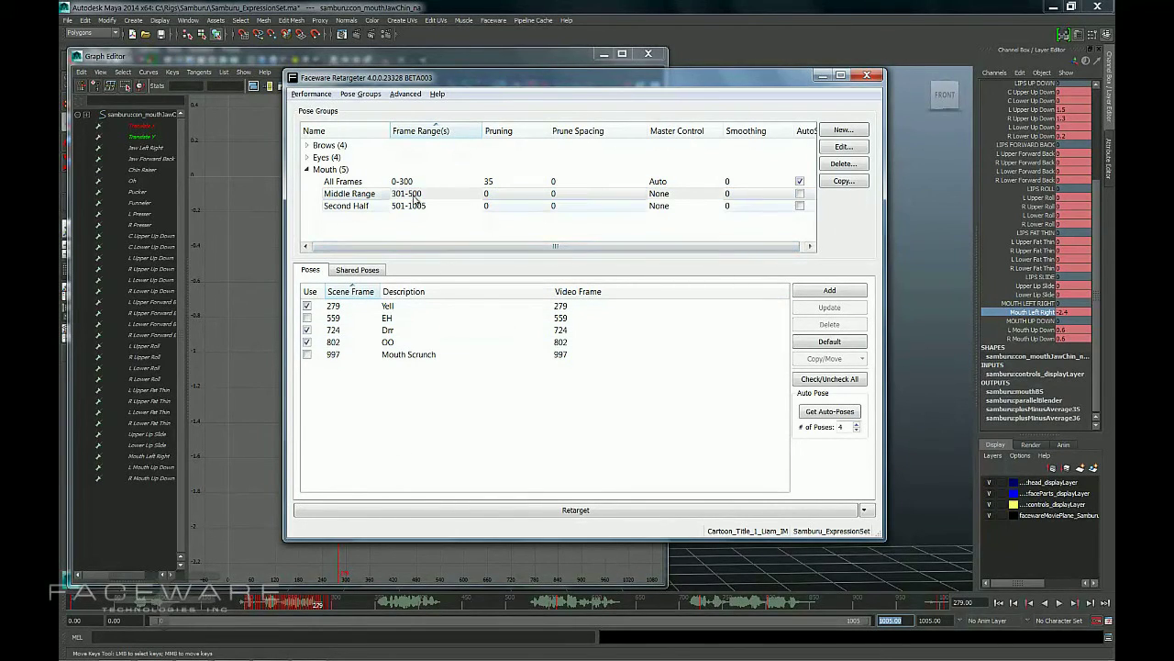
Delete the Middle Range from the Mouth pose group.
click(418, 193)
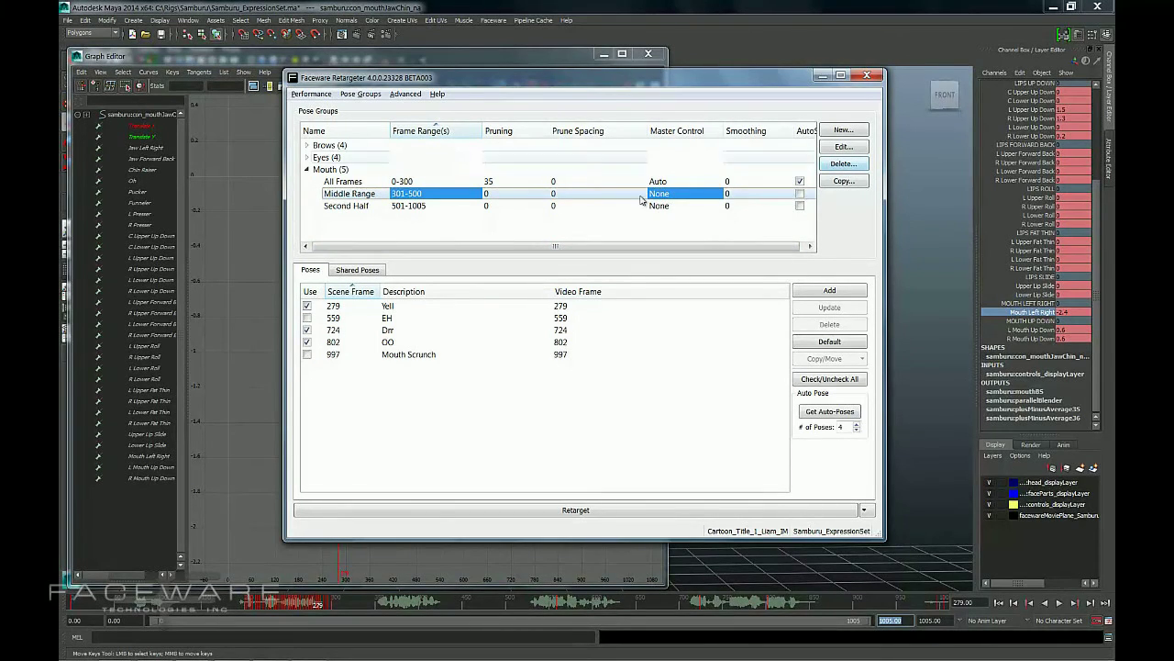
click(844, 163)
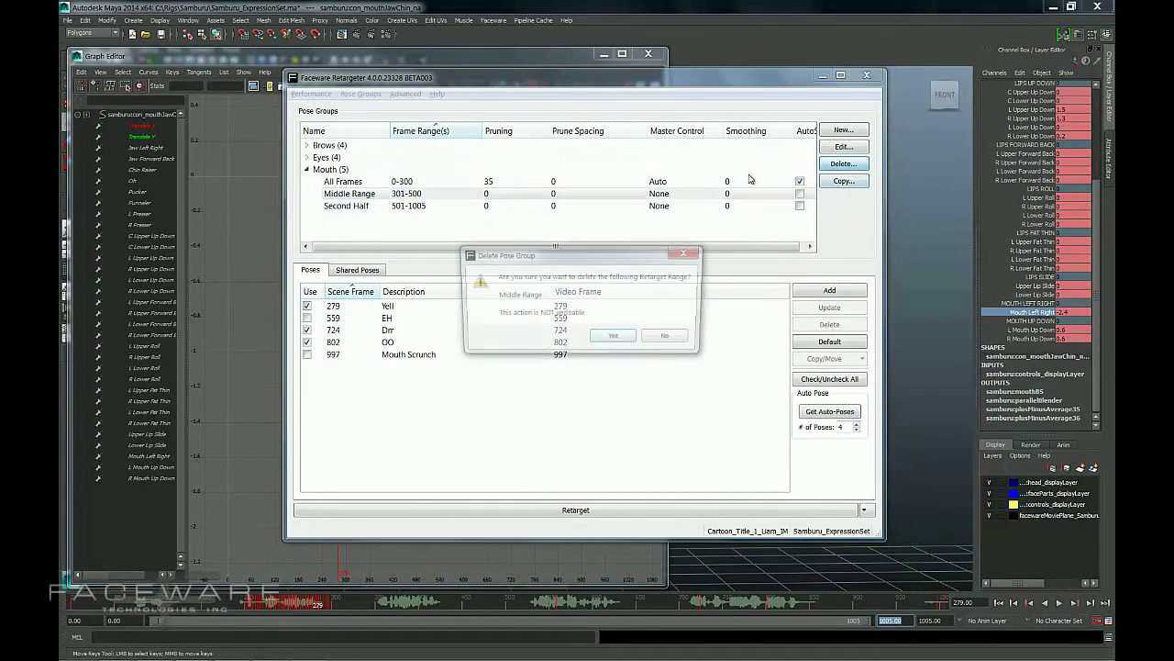
click(610, 339)
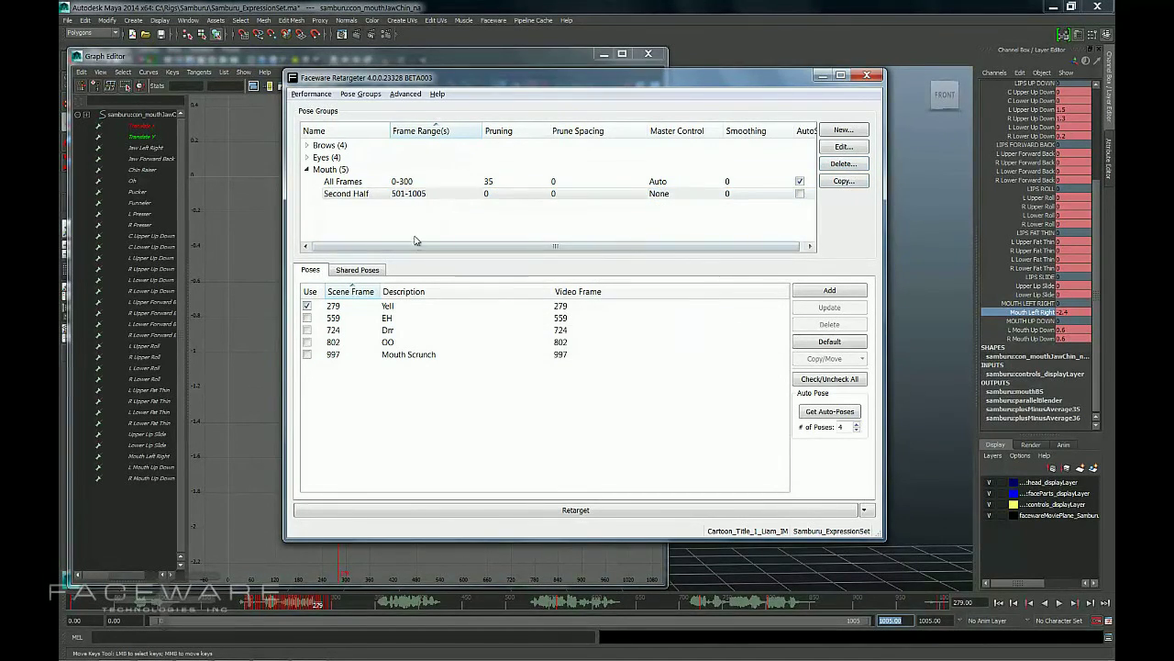
click(409, 194)
click(844, 180)
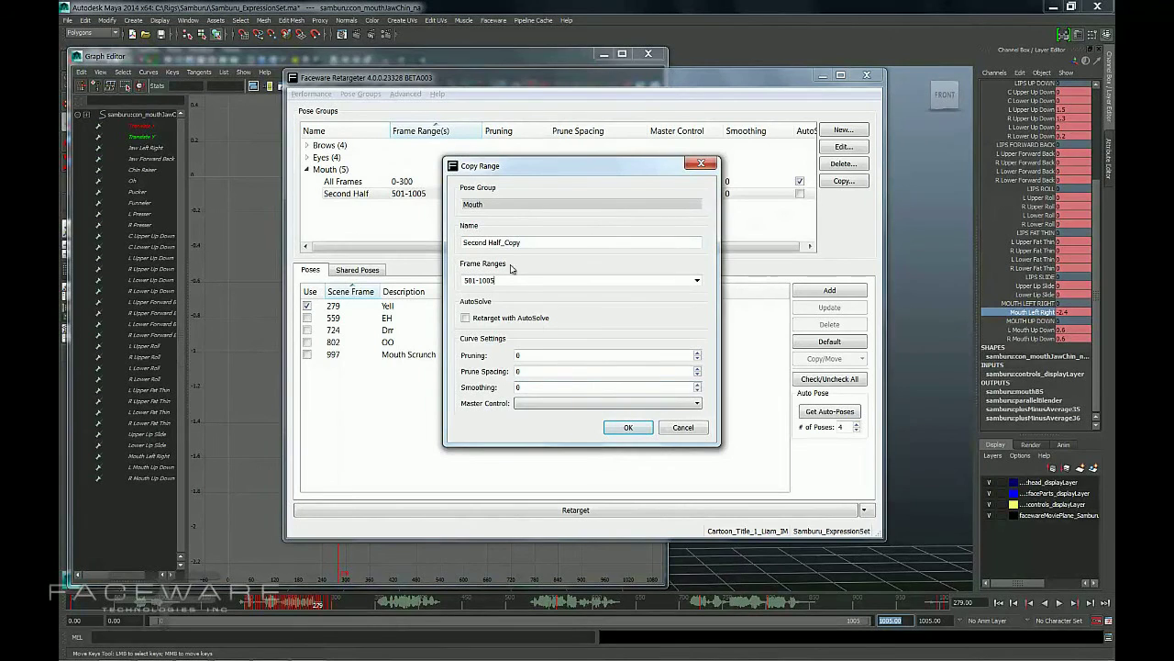
drag(530, 173, 542, 135)
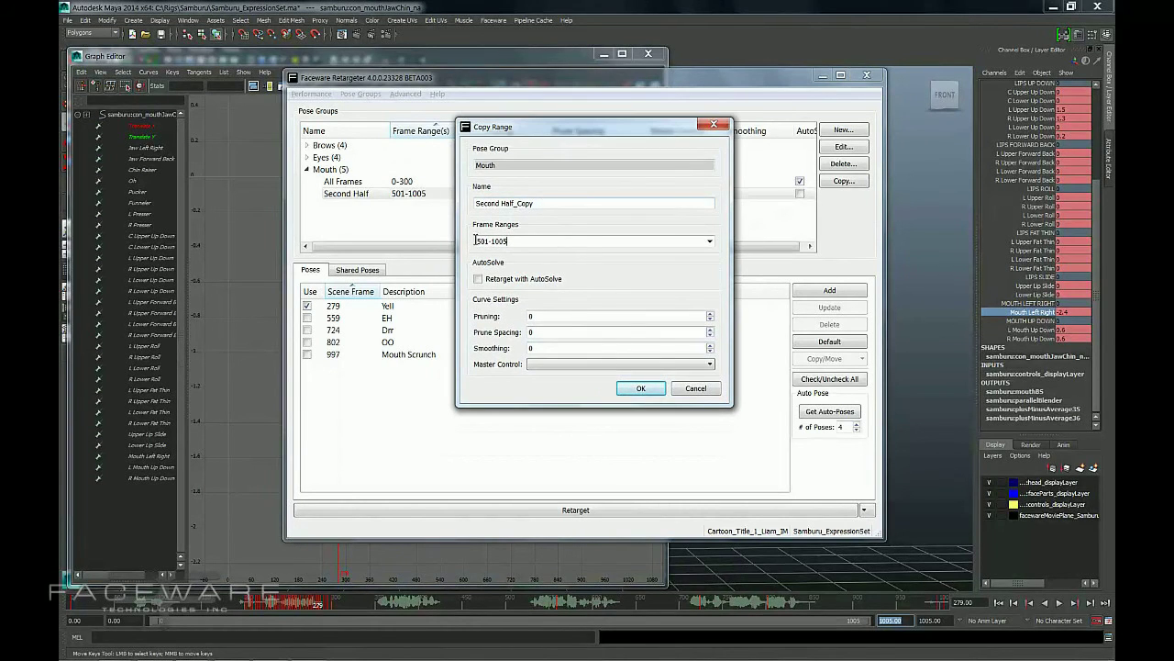
click(710, 392)
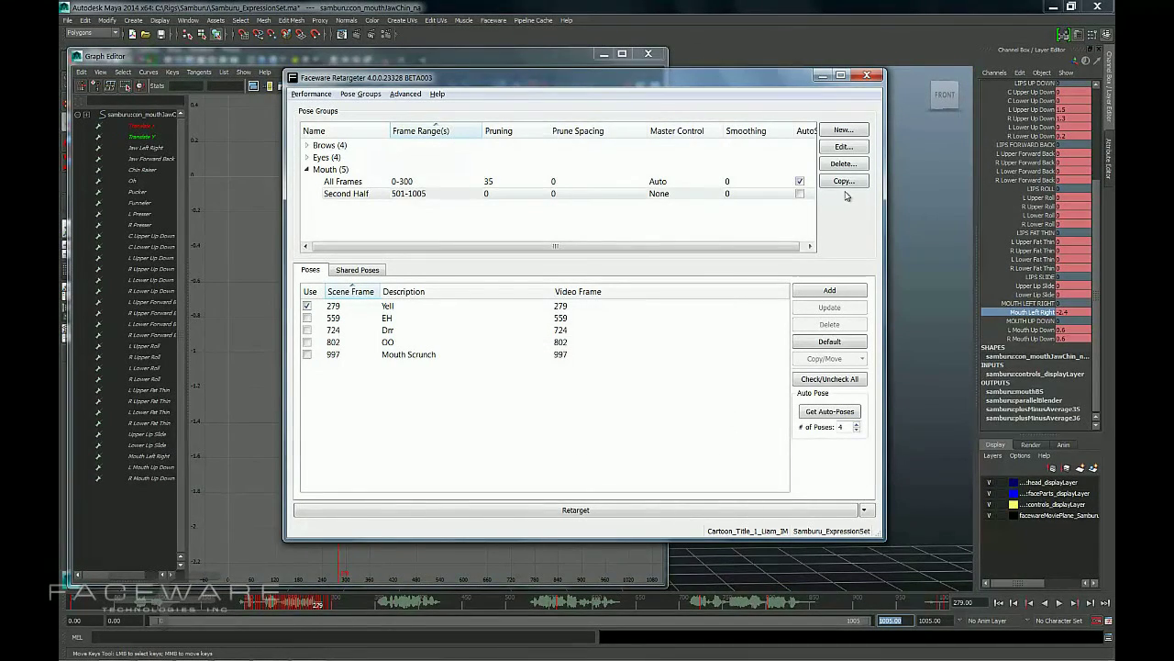